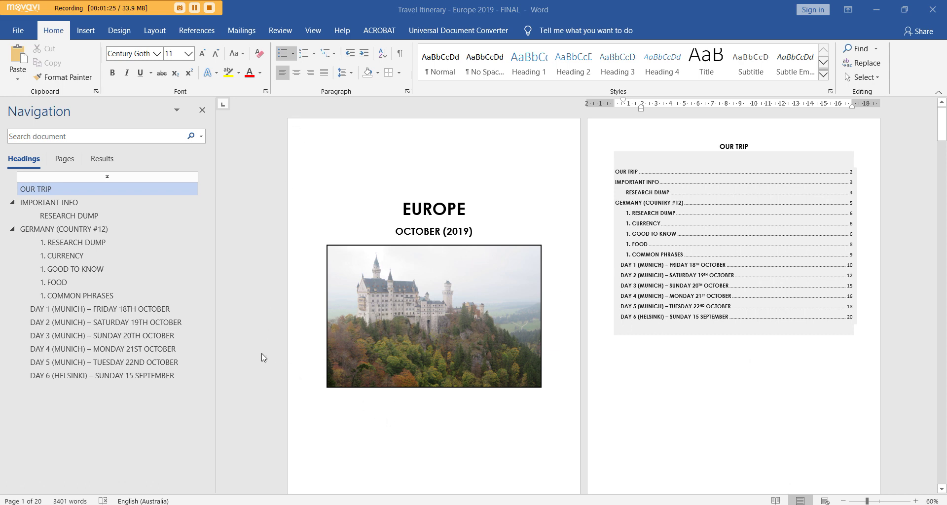
Review the daily Munich itinerary pages from DAY 1 through DAY 5, including activities, transport details and castle visit timings.
left_click(158, 310)
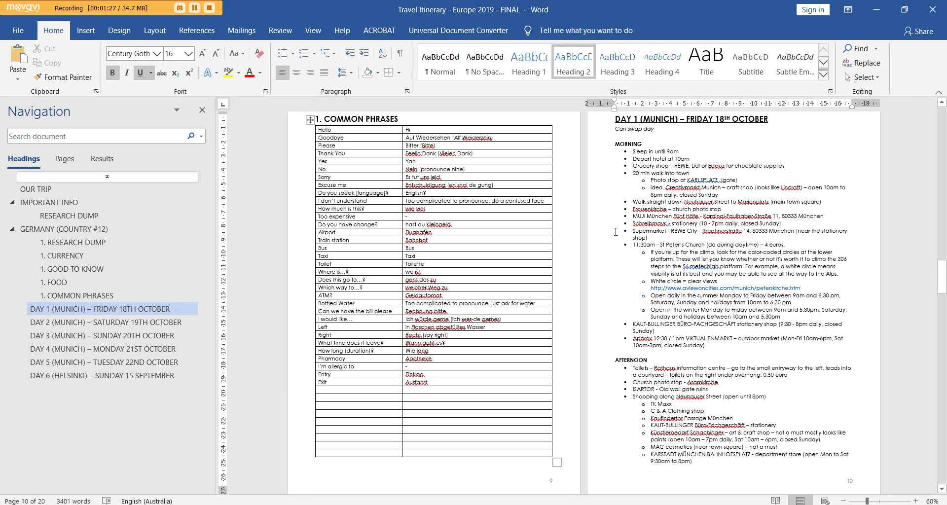
scroll(711, 321, "down", 10)
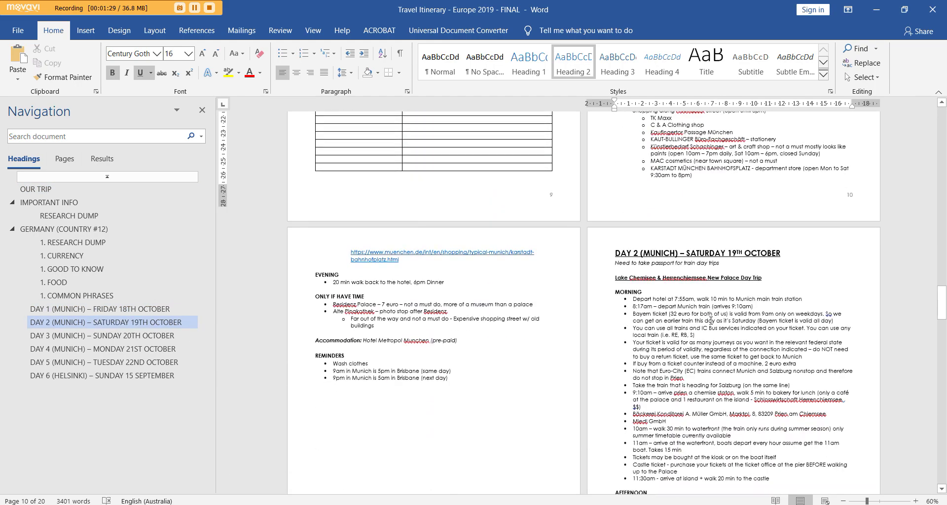
scroll(710, 321, "down", 15)
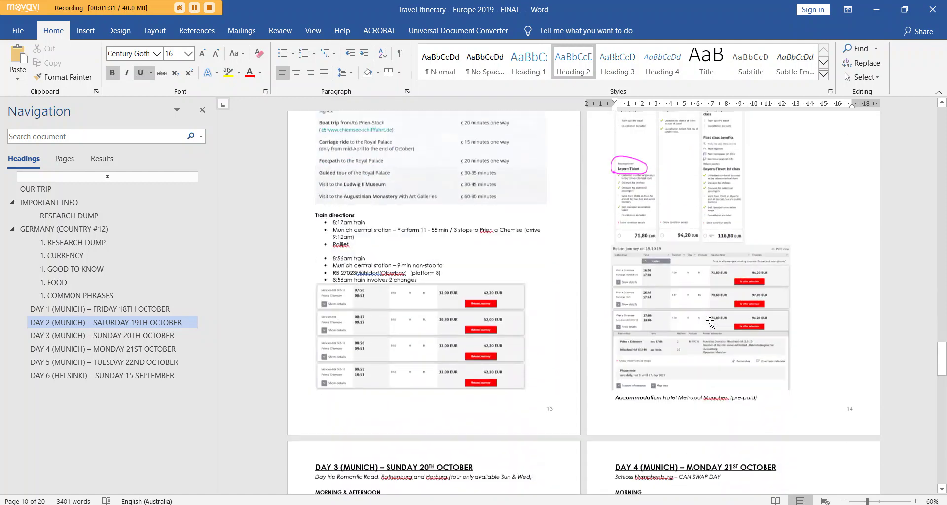
scroll(711, 320, "down", 5)
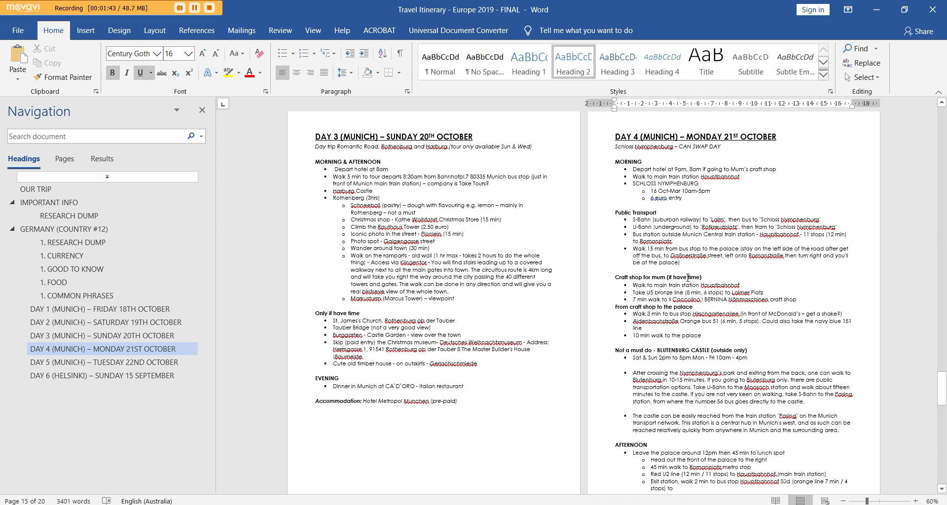
left_click(817, 405)
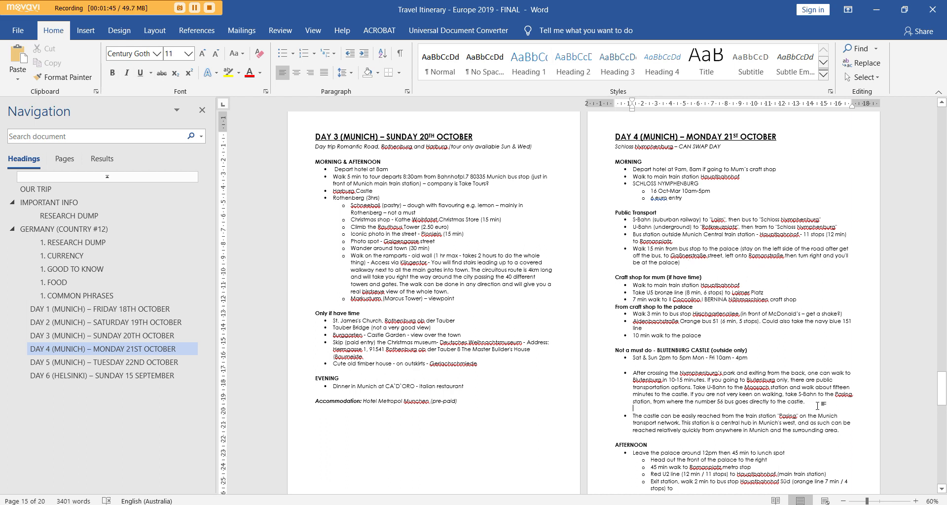
scroll(855, 365, "down", 15)
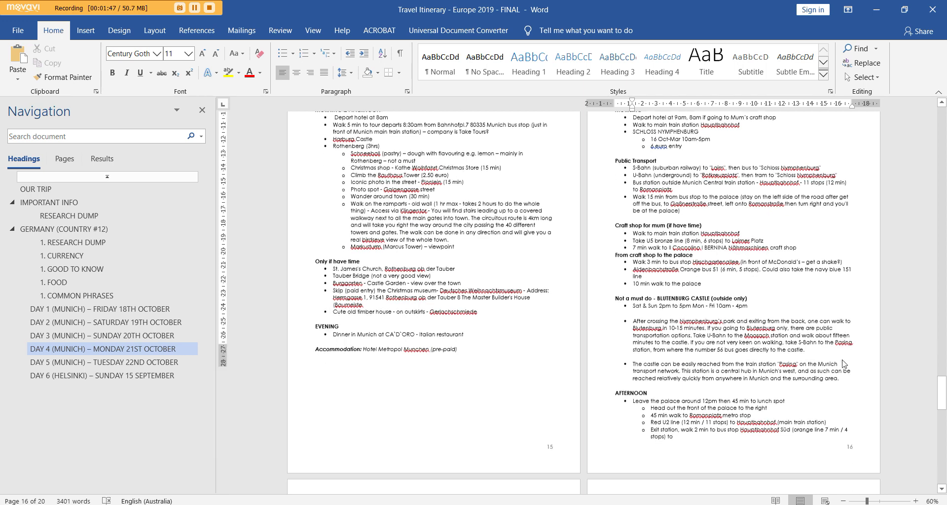
scroll(739, 314, "up", 1)
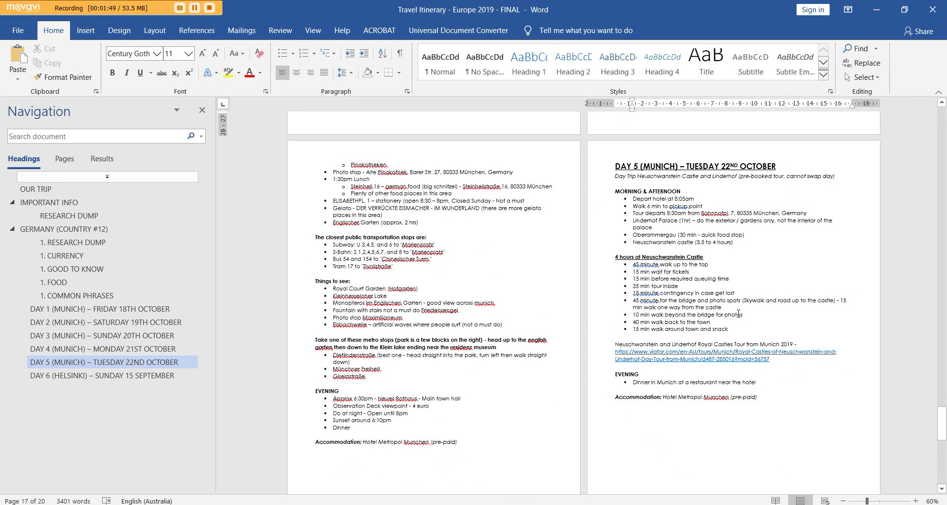
left_click_drag(729, 329, 616, 165)
left_click(760, 257)
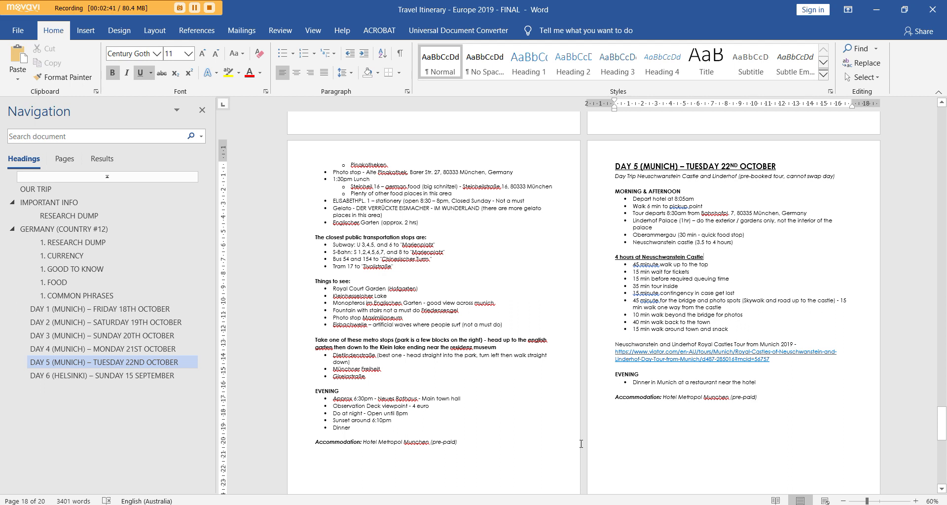
scroll(554, 440, "up", 1)
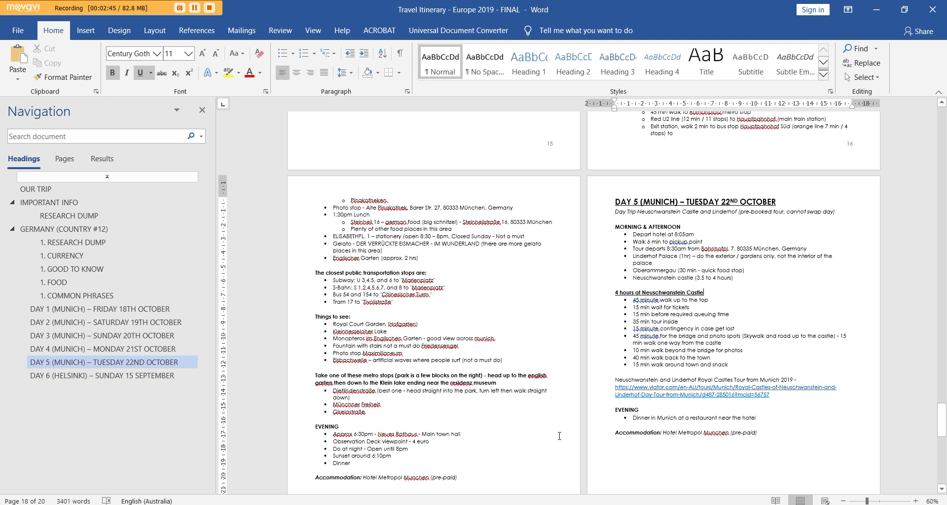
scroll(577, 424, "up", 8)
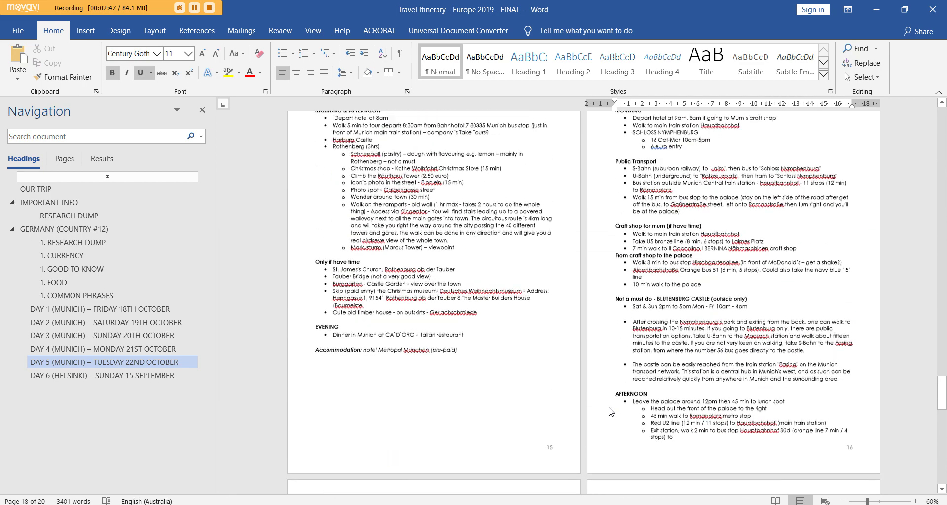
scroll(611, 412, "up", 3)
Go to the OUR TRIP page and open the update options for its table of contents.
left_click(55, 189)
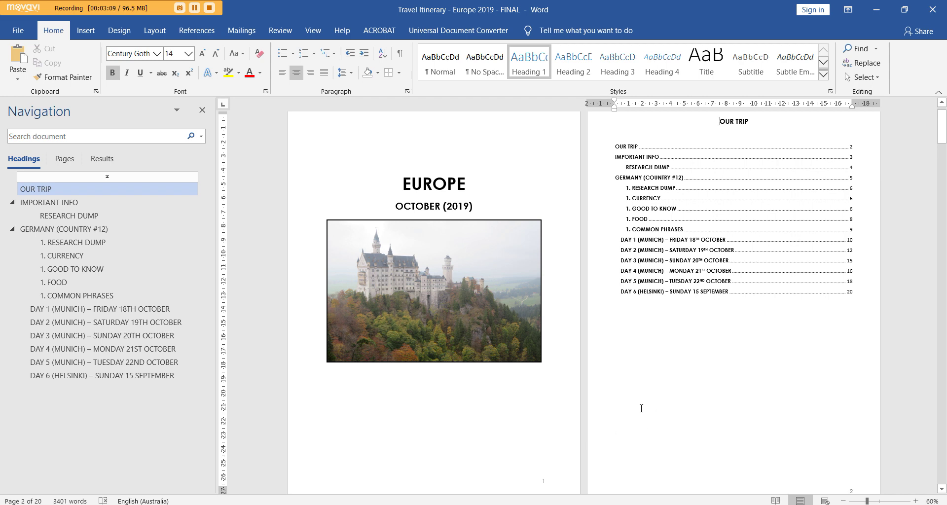
left_click(627, 389)
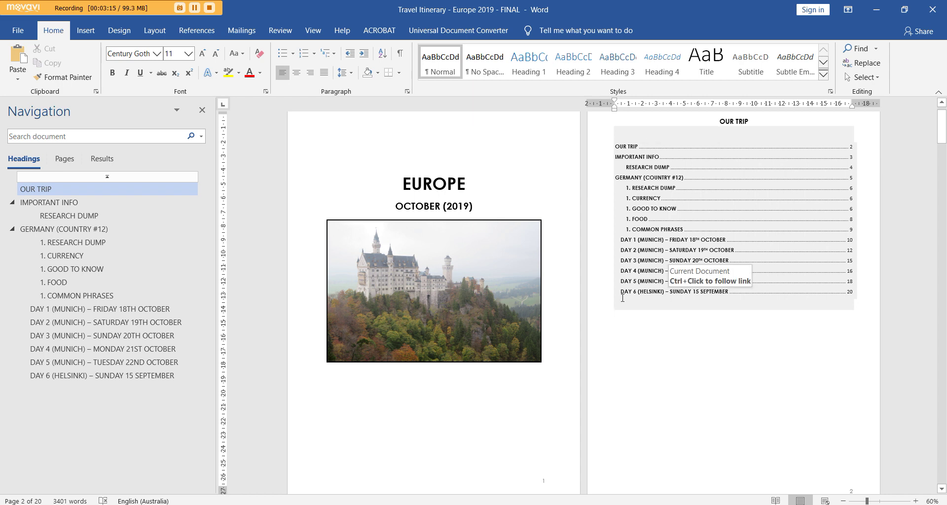
left_click(671, 253)
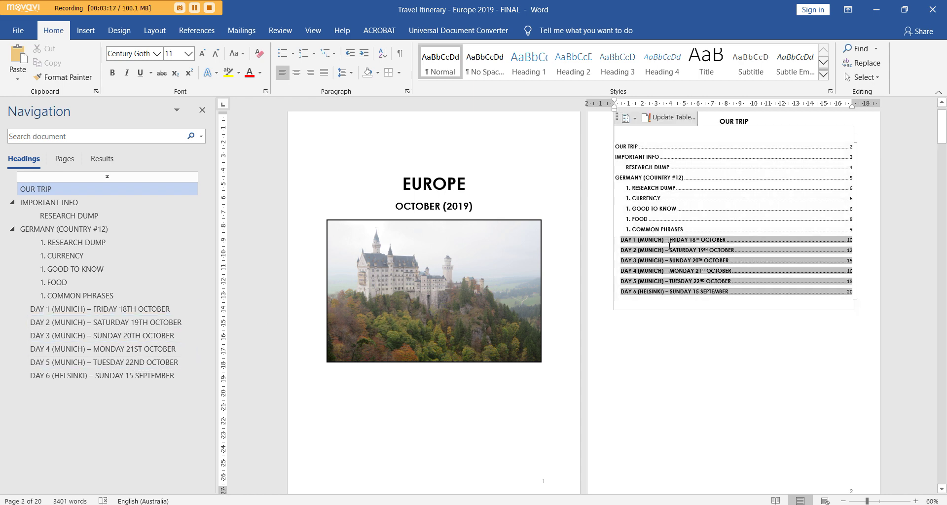
right_click(671, 252)
left_click(739, 323)
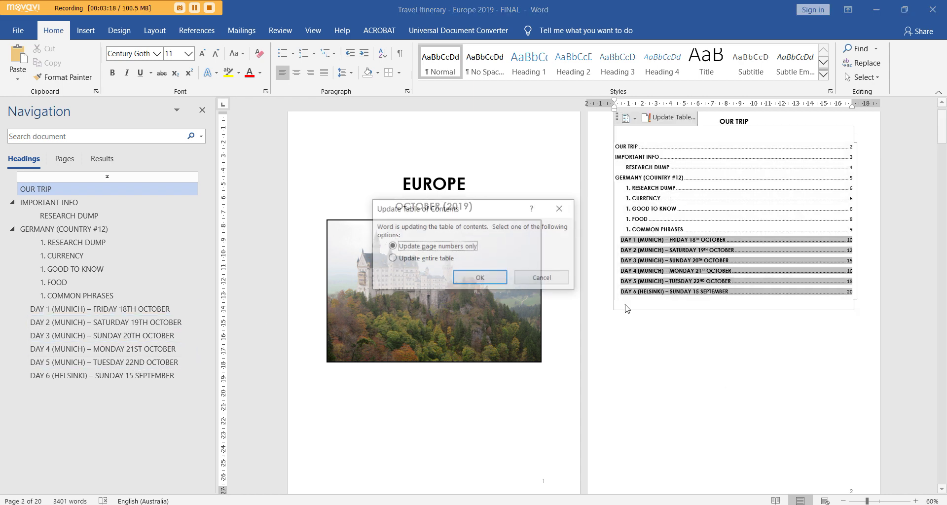
left_click(723, 291)
Review the IMPORTANT INFO title page and the notes on its RESEARCH DUMP page.
scroll(705, 328, "down", 10)
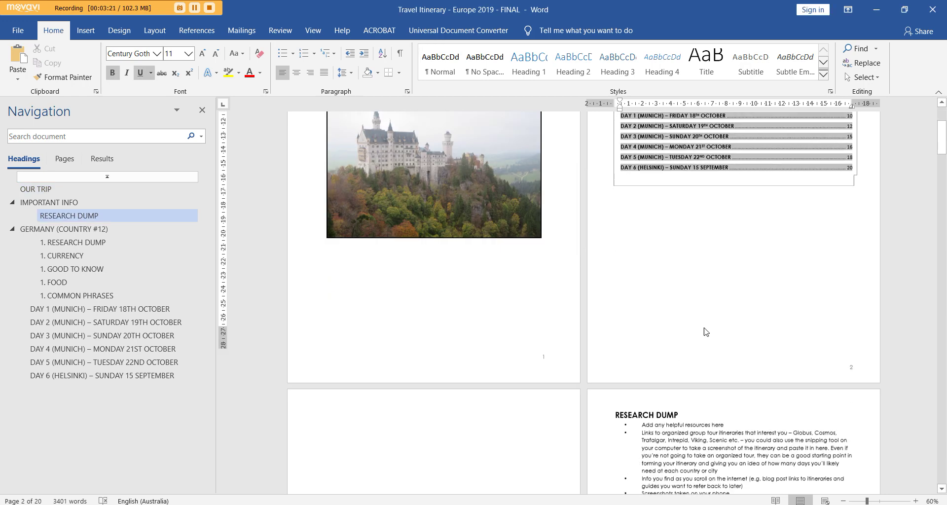
scroll(705, 328, "up", 10)
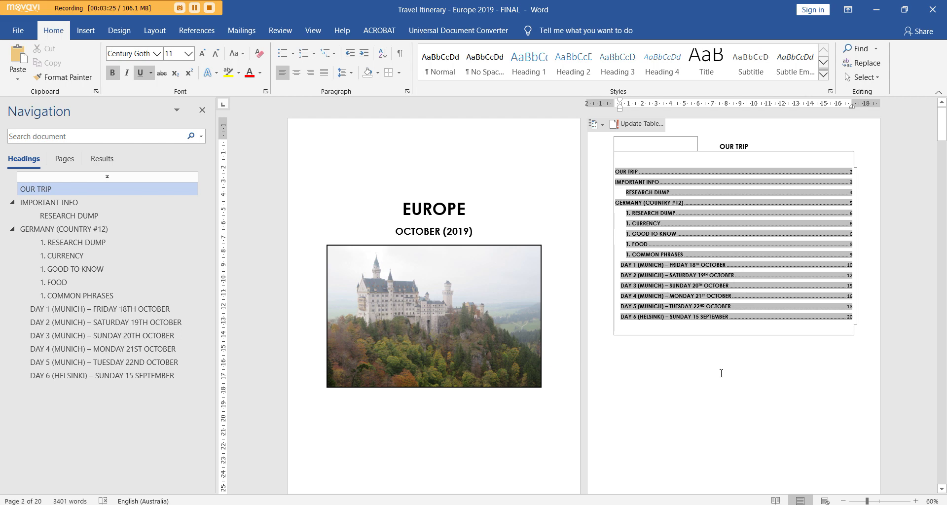
scroll(736, 331, "down", 10)
scroll(710, 307, "up", 10)
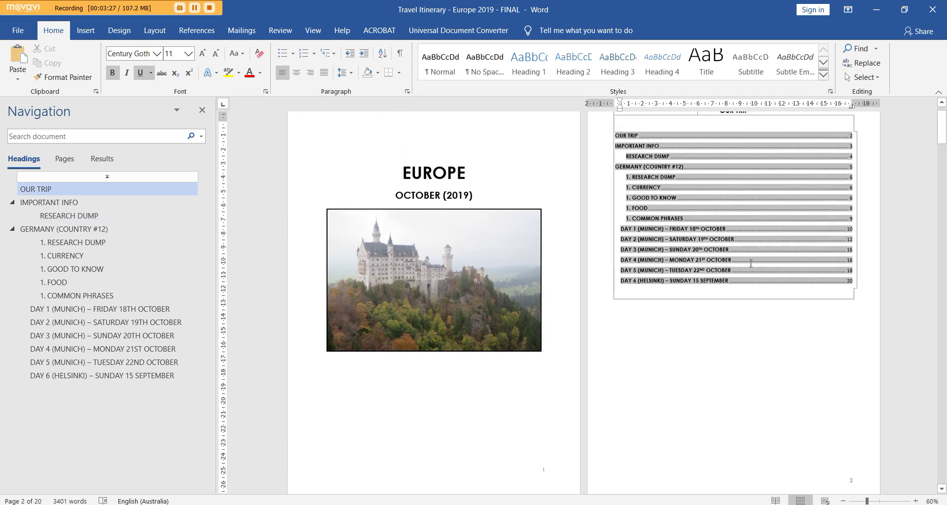
scroll(667, 276, "down", 10)
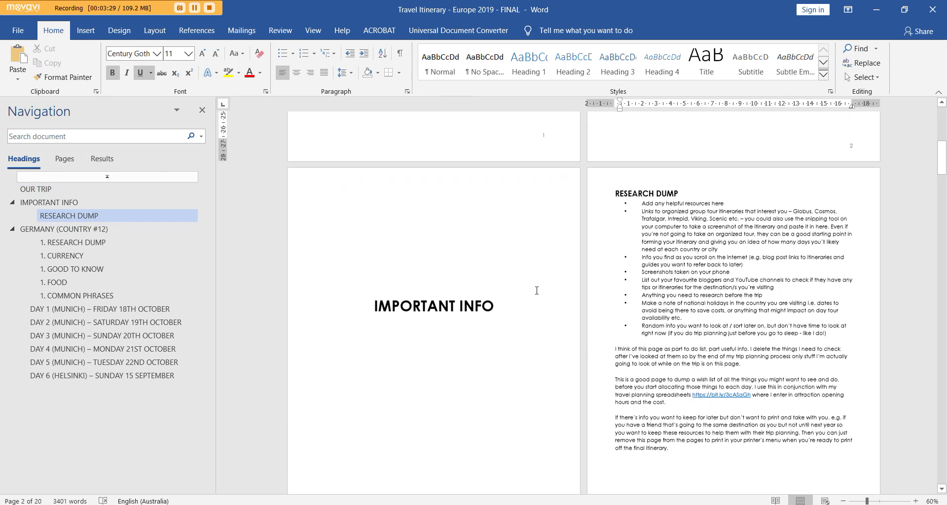
left_click(774, 347)
scroll(774, 346, "up", 1)
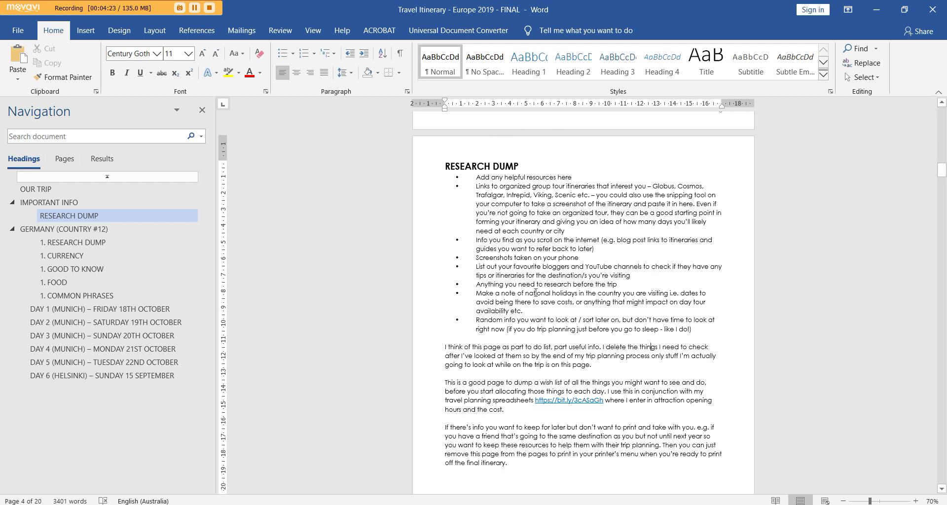
left_click(554, 309)
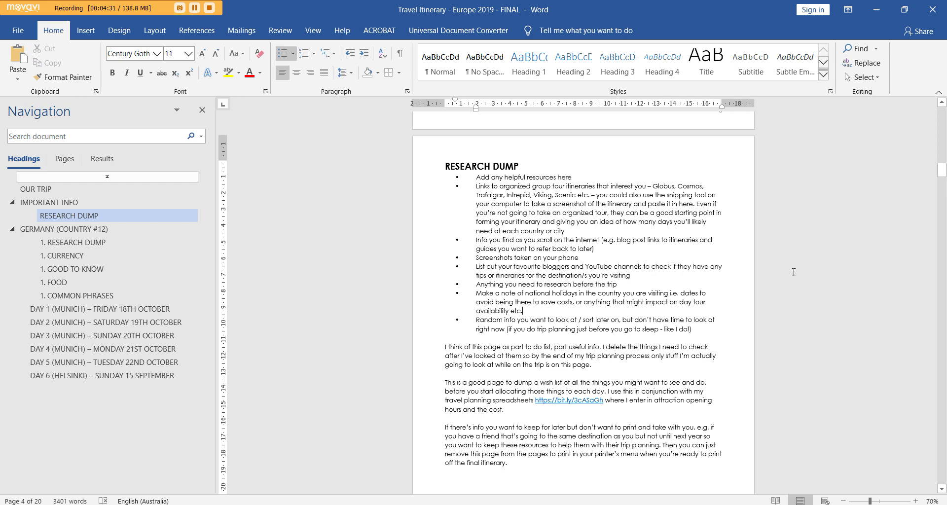
scroll(744, 284, "down", 1)
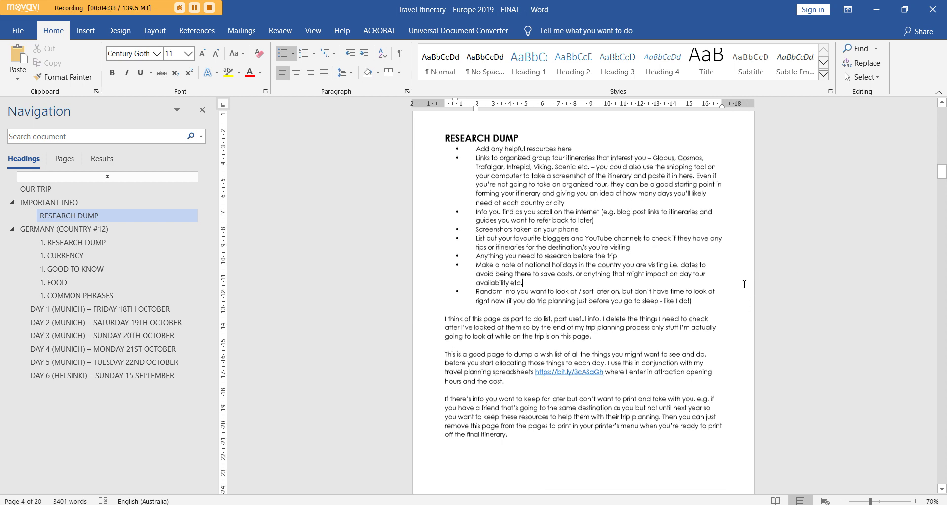
Examine the GERMANY (COUNTRY #12) title page and the country page with research, currency and good-to-know information.
scroll(744, 284, "down", 10)
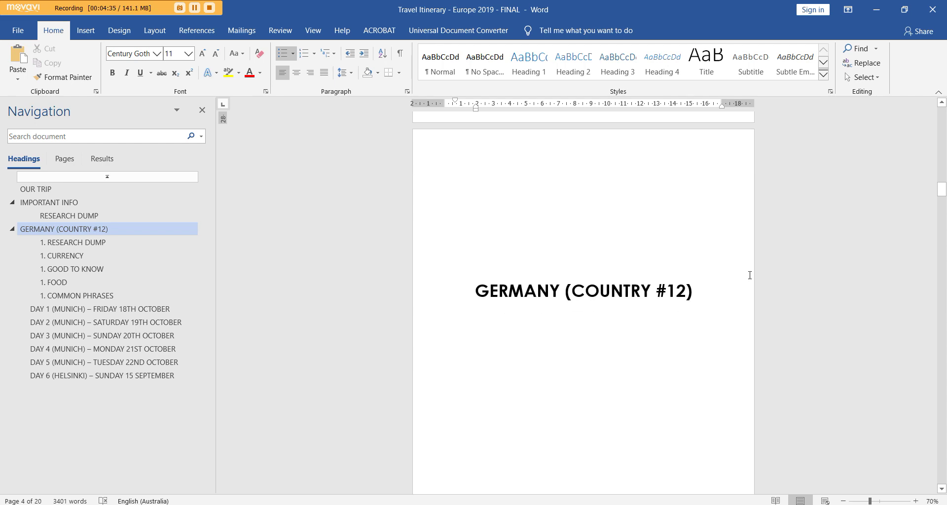
left_click_drag(695, 292, 477, 291)
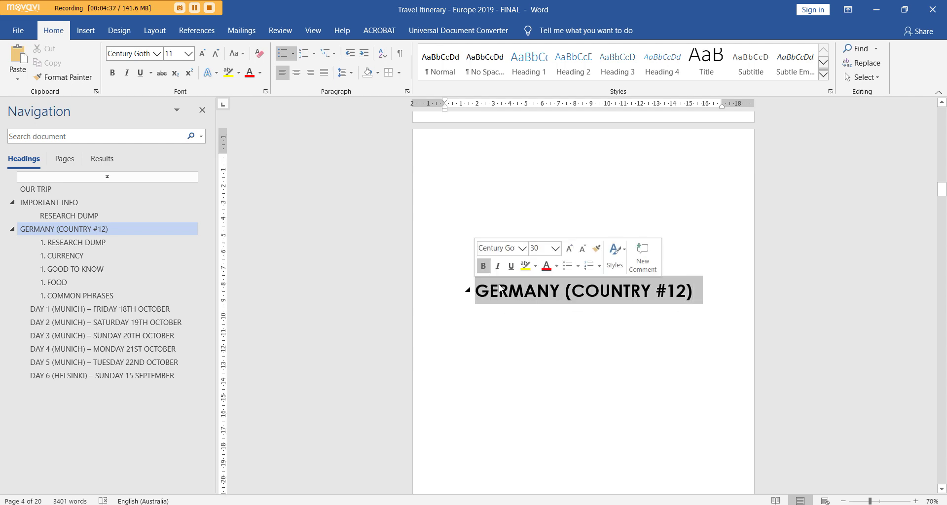
left_click(600, 291)
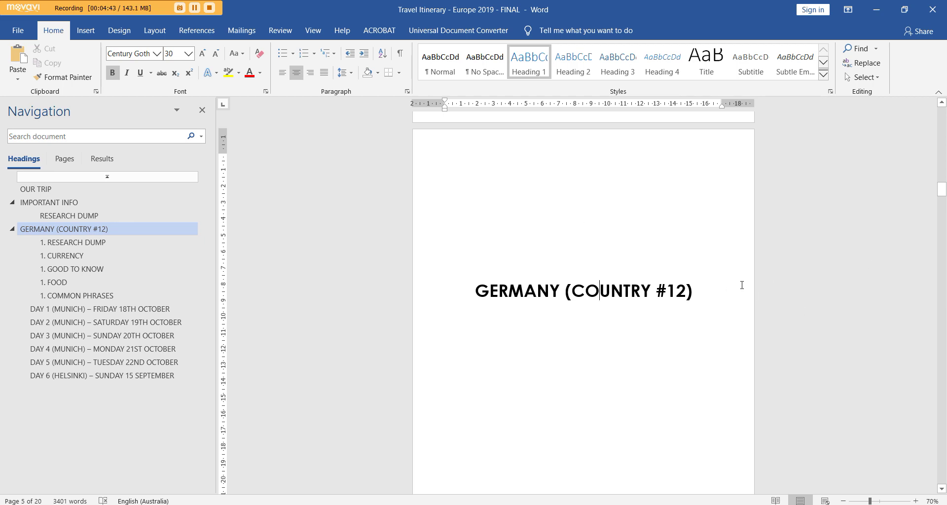
scroll(741, 282, "down", 4)
scroll(743, 270, "up", 3)
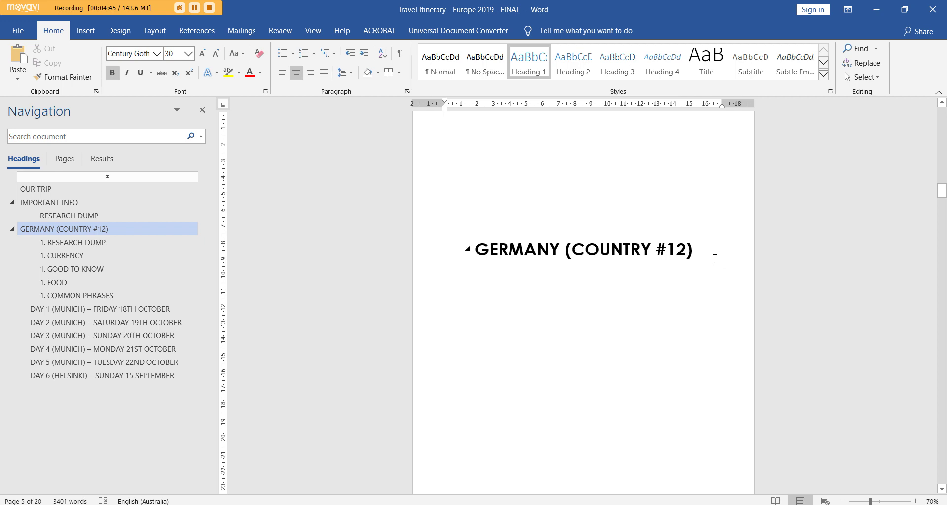
scroll(715, 259, "down", 1, "ctrl")
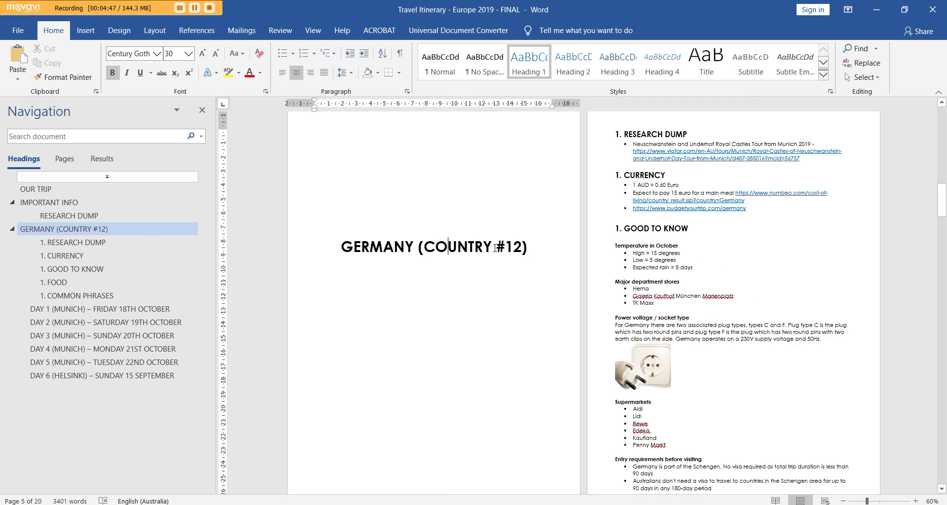
scroll(676, 294, "down", 2)
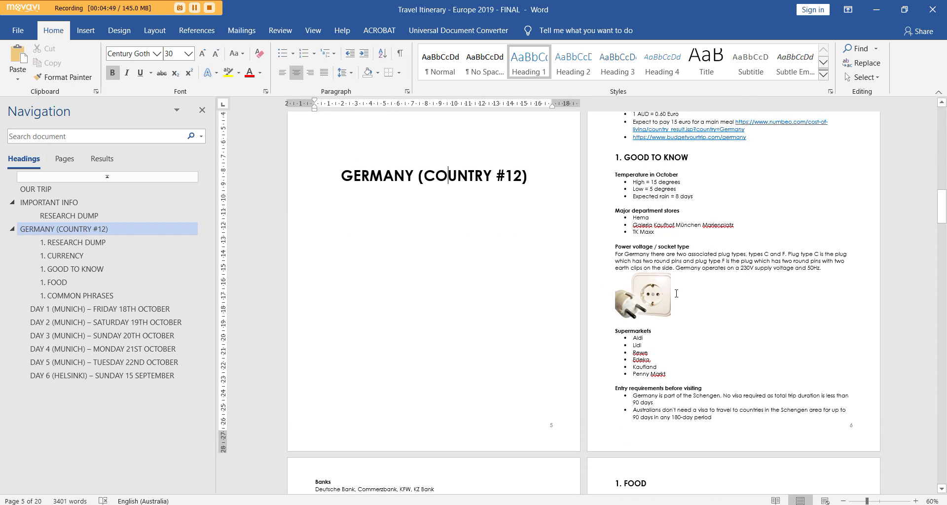
scroll(676, 293, "up", 2)
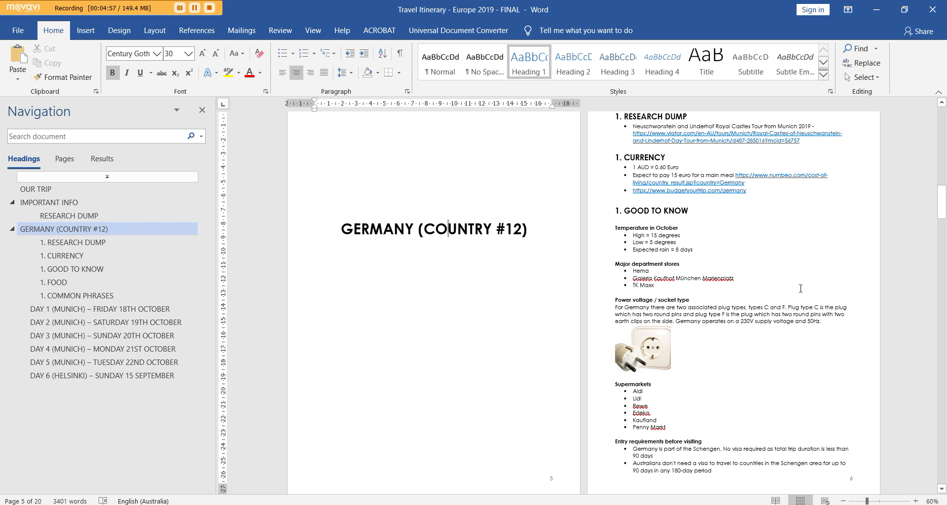
scroll(800, 288, "up", 1)
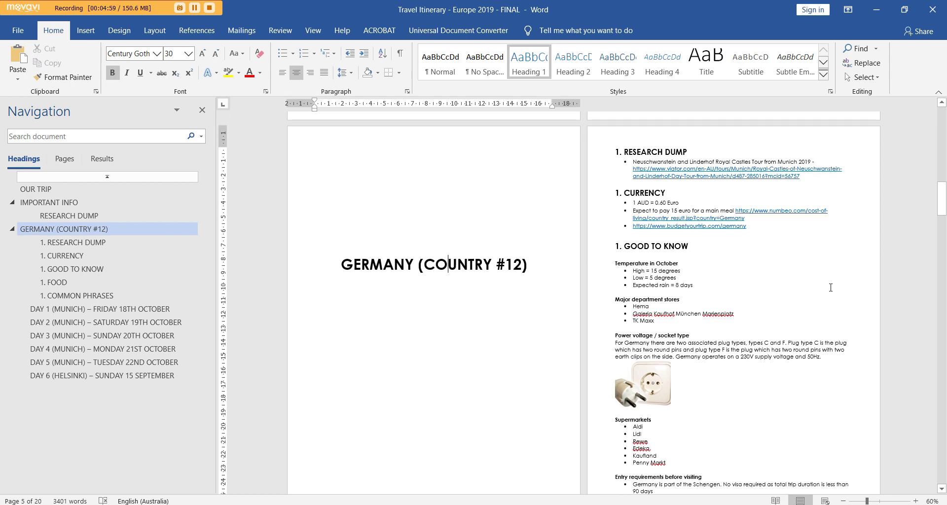
left_click(729, 263)
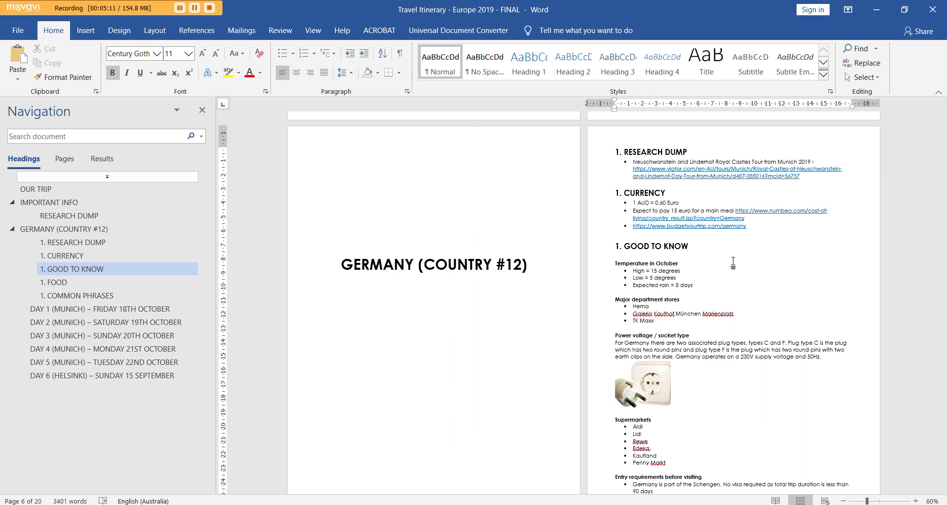
Highlight the Neuschwanstein and Linderhof tour link under Germany's RESEARCH DUMP heading, then clear the selection.
left_click(821, 176)
left_click_drag(660, 163, 686, 153)
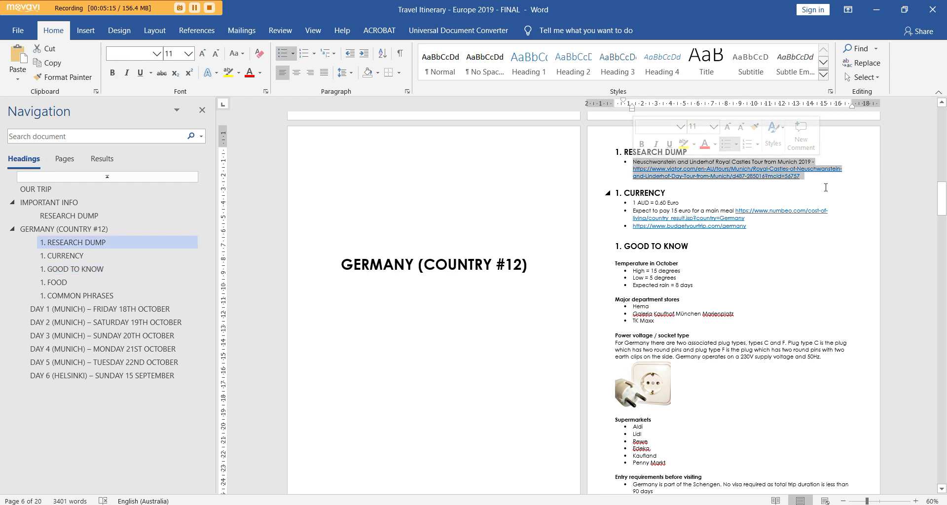
left_click(685, 157)
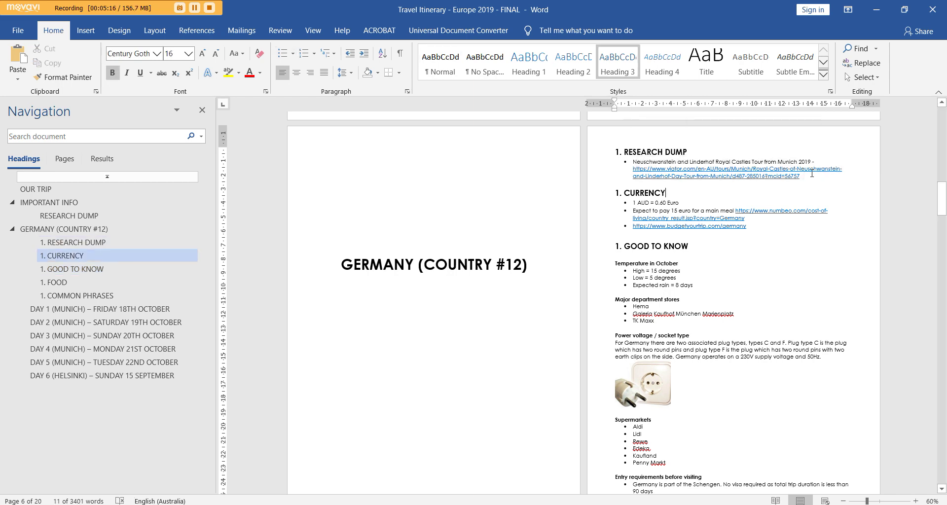
left_click(844, 186)
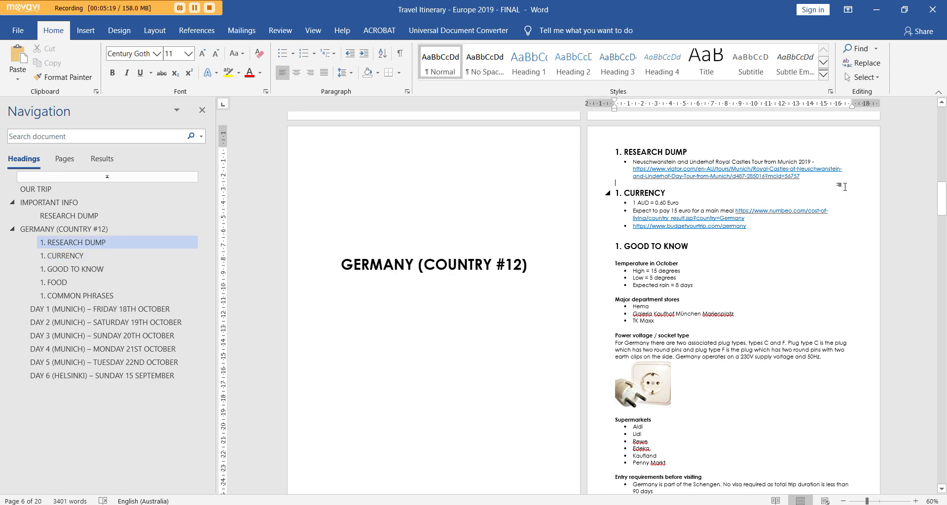
left_click_drag(812, 176, 631, 163)
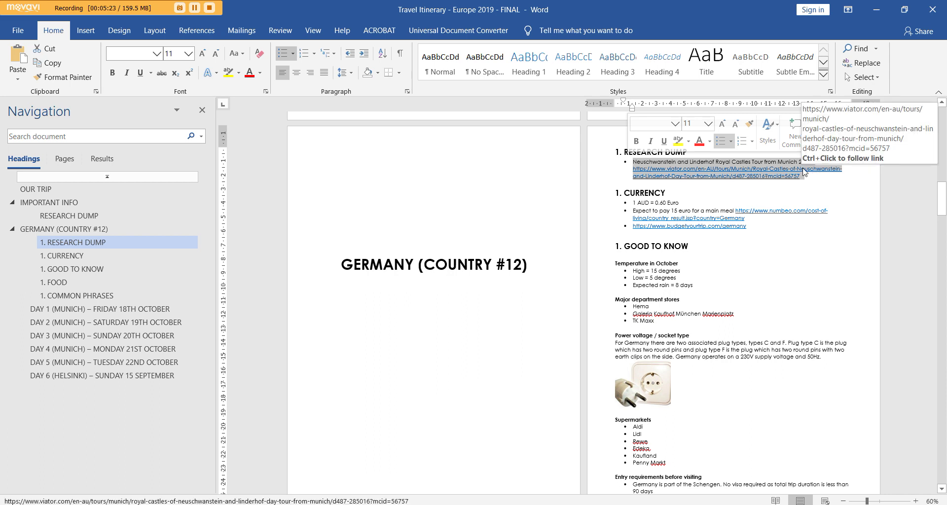
left_click(905, 180)
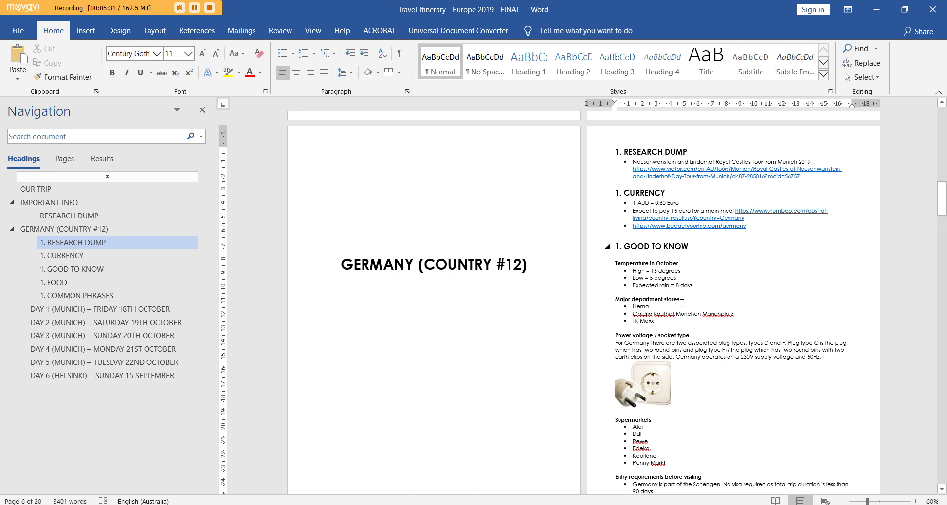
Switch to the Travel Itinerary - Template document and show its list of headings for navigation.
left_click(498, 464)
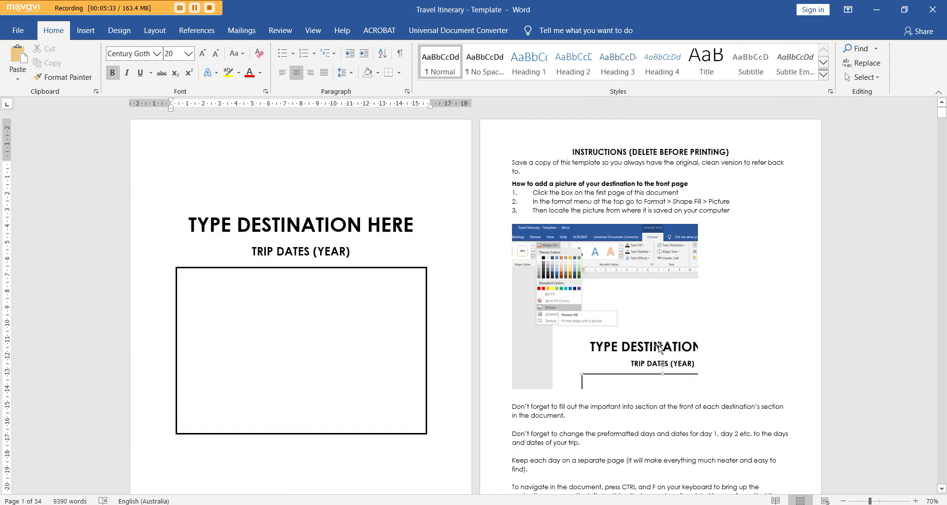
scroll(658, 345, "down", 6)
key("ctrl+f")
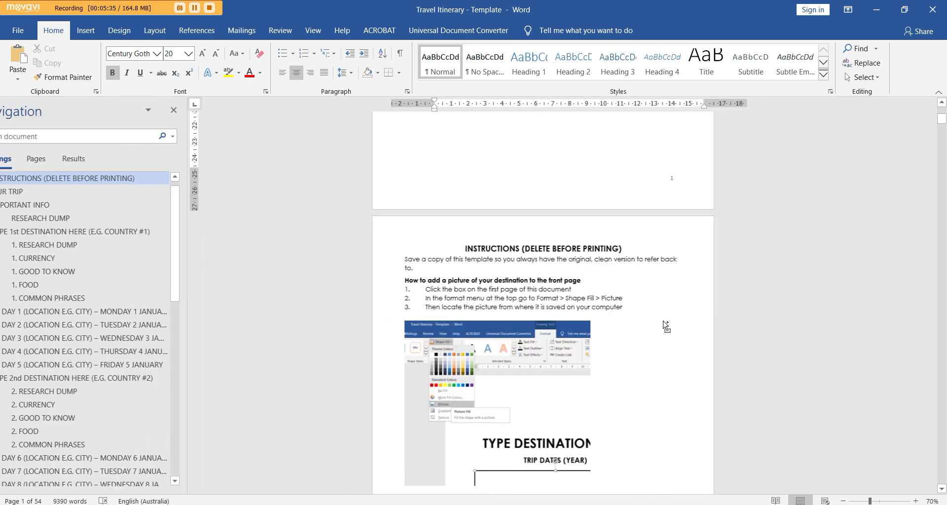
scroll(544, 352, "down", 3)
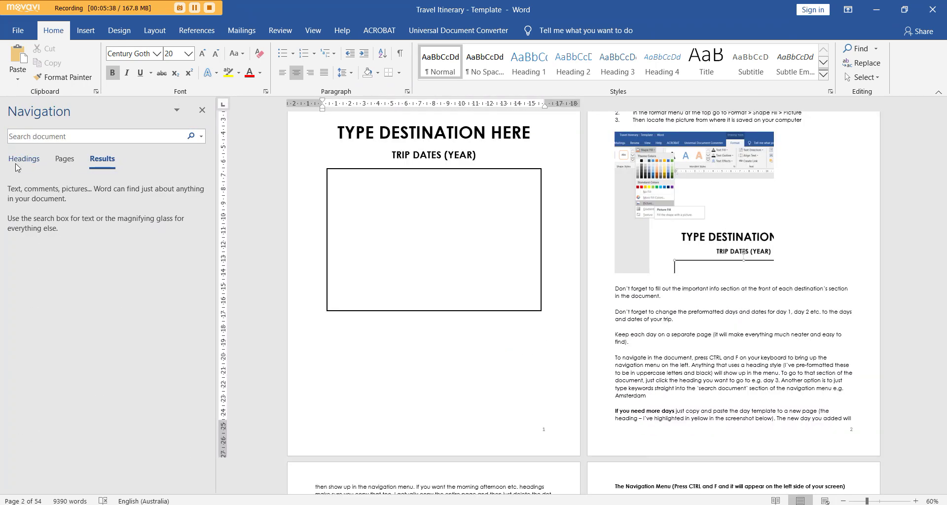
left_click(24, 158)
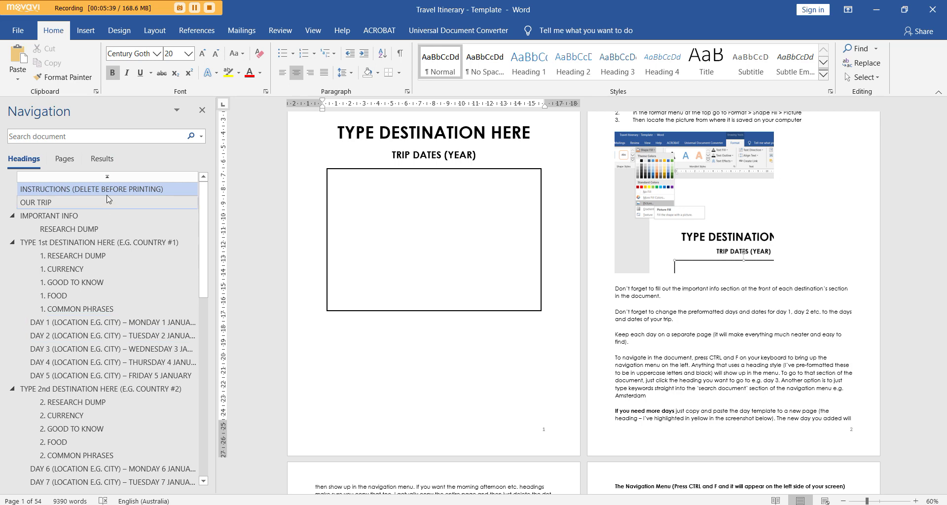
Go to the template's 2nd and 3rd destination sections and look through the headings down to the 5th destination's days.
left_click(97, 389)
scroll(641, 276, "down", 5)
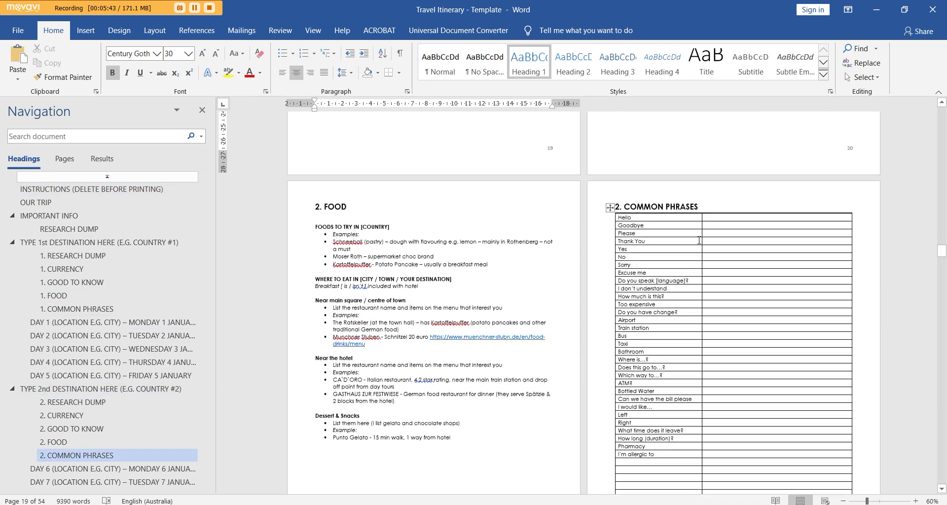
scroll(699, 240, "down", 15)
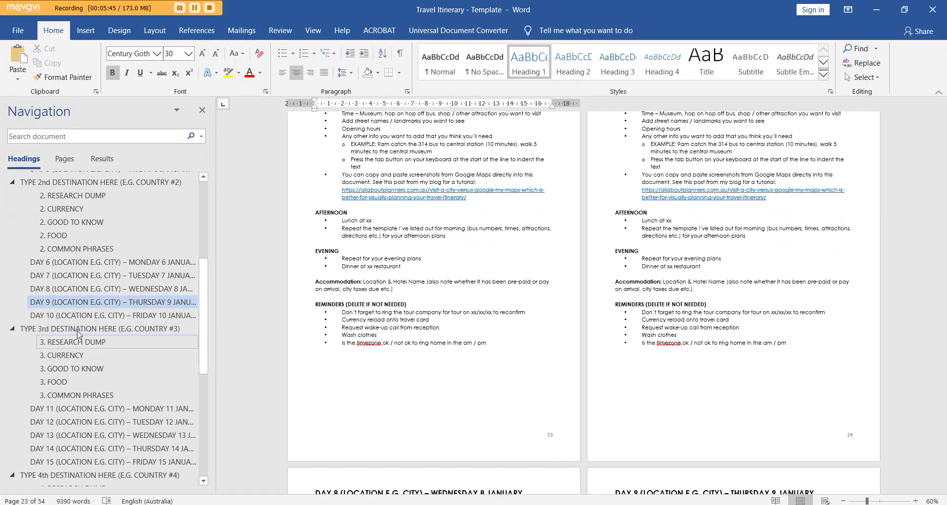
left_click(77, 330)
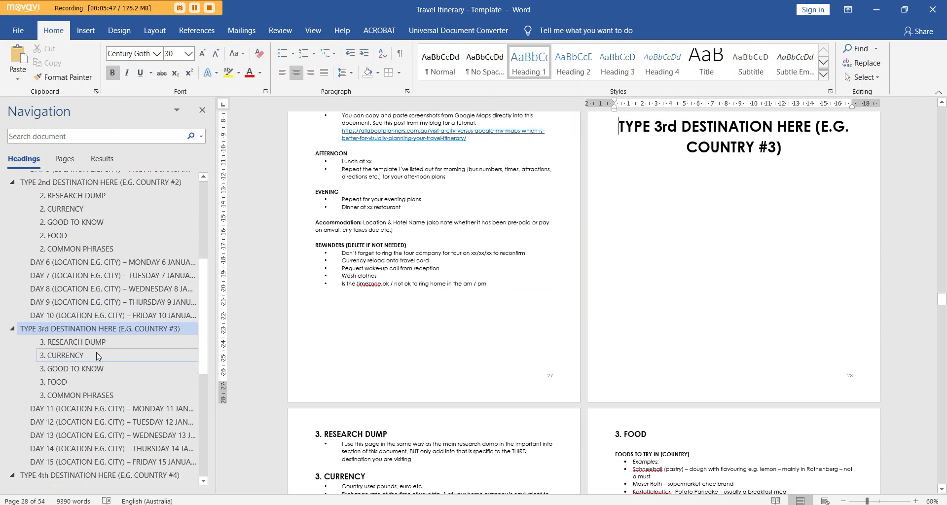
scroll(97, 355, "down", 7)
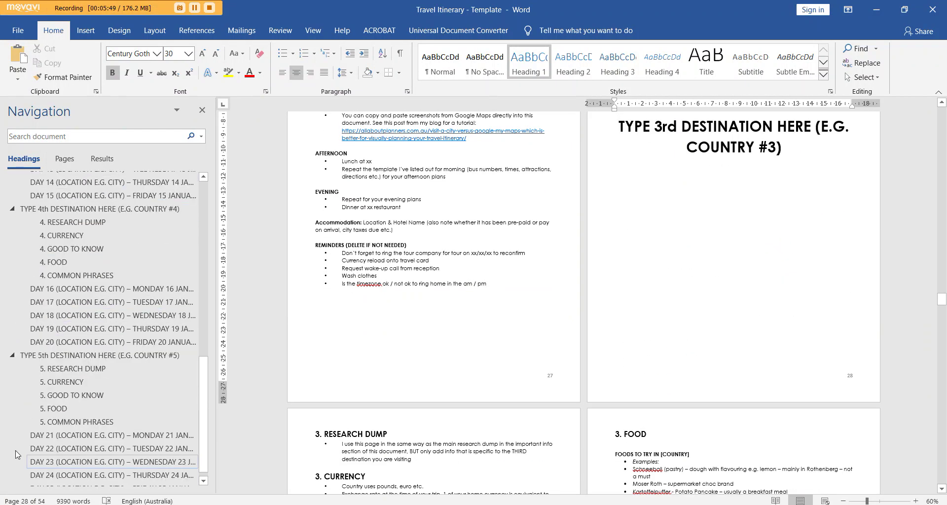
scroll(18, 453, "down", 1)
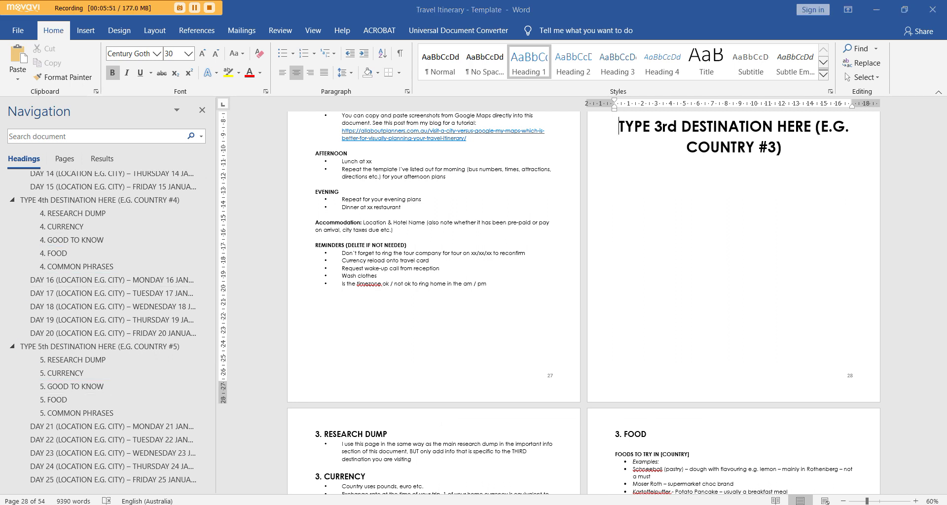
Return to the Travel Itinerary - Europe 2019 - FINAL document and review Germany's currency, October temperature and department store notes.
left_click(804, 463)
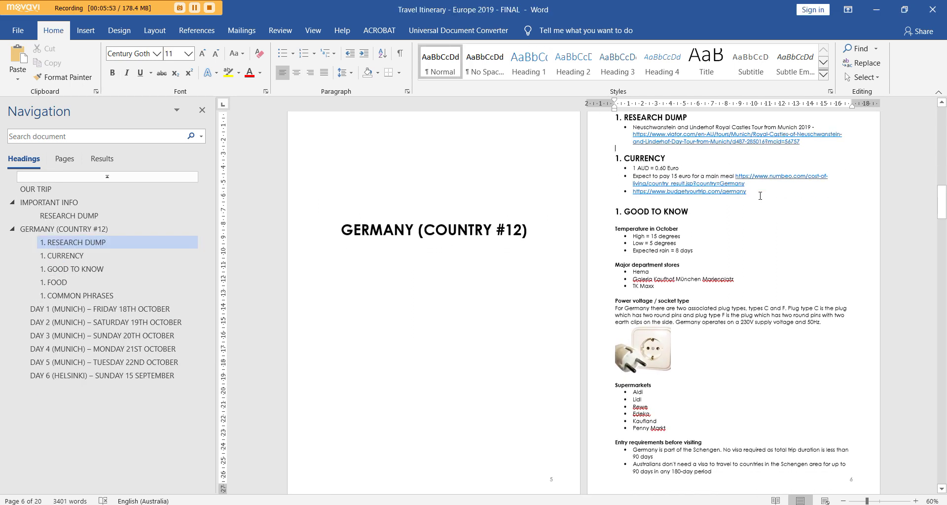
left_click(760, 196)
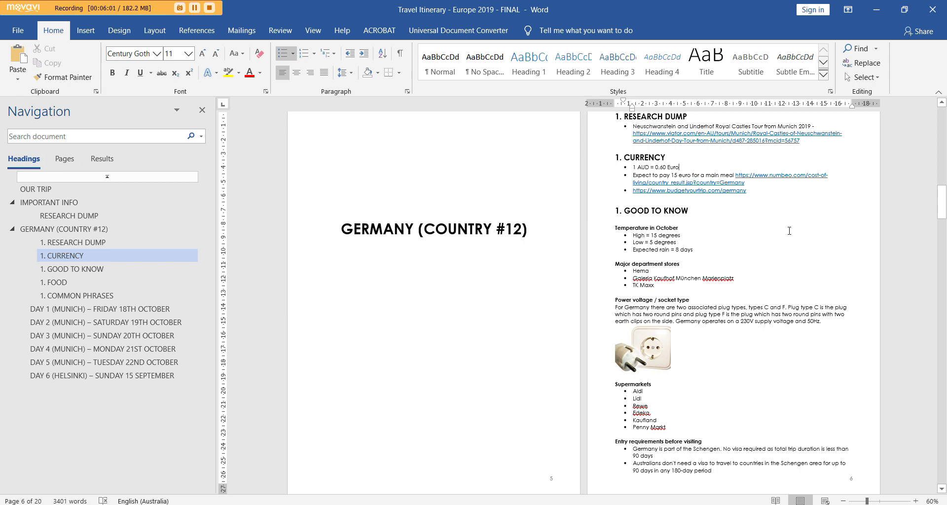
scroll(792, 227, "down", 2)
left_click(699, 176)
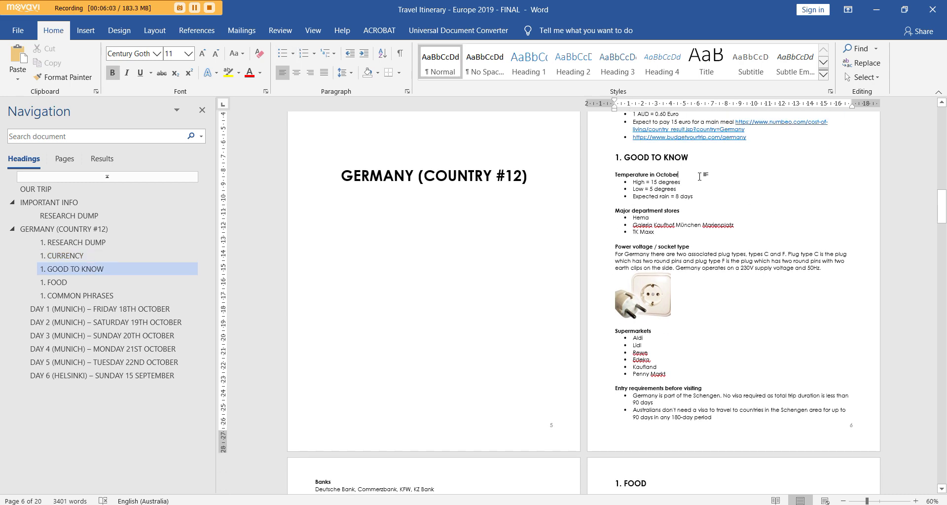
left_click(699, 191)
scroll(713, 217, "down", 1)
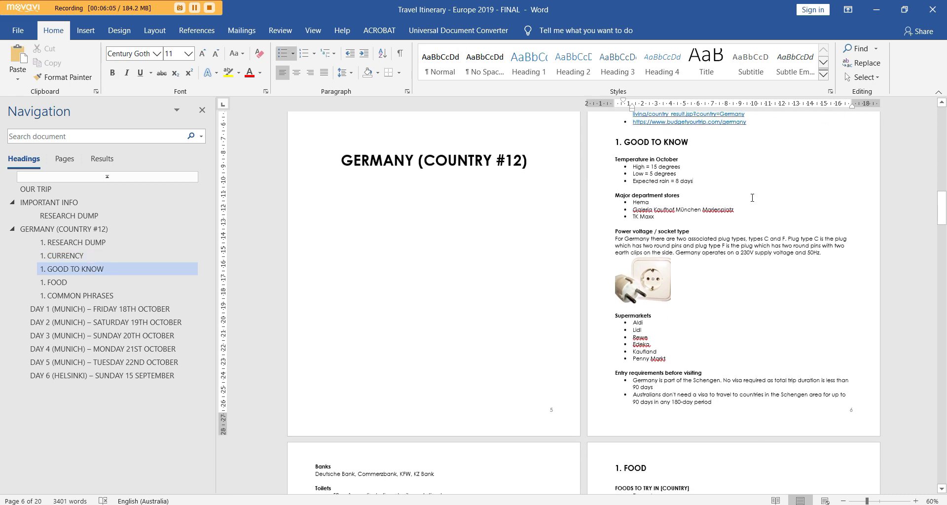
scroll(713, 217, "down", 4)
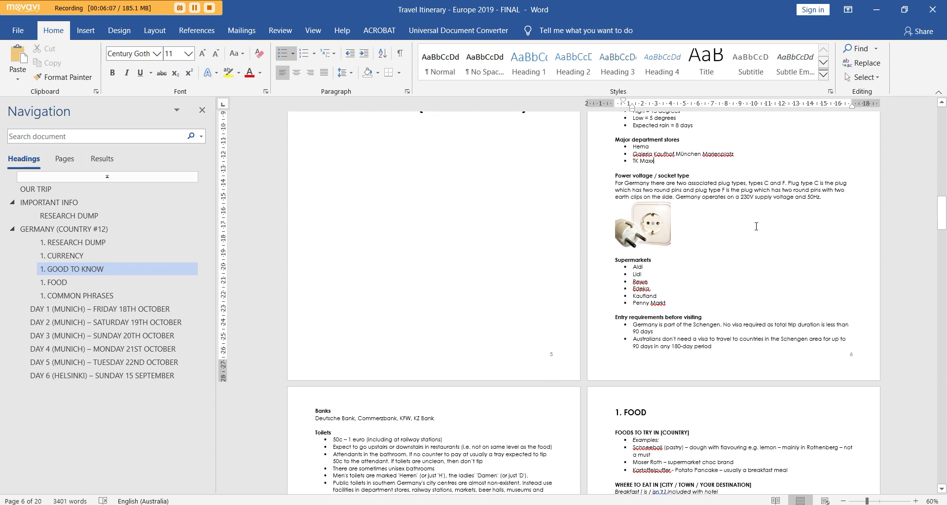
Examine Germany's remaining GOOD TO KNOW notes on power sockets, supermarkets, entry requirements, banks, toilets and tipping.
scroll(693, 297, "down", 2)
left_click(376, 317)
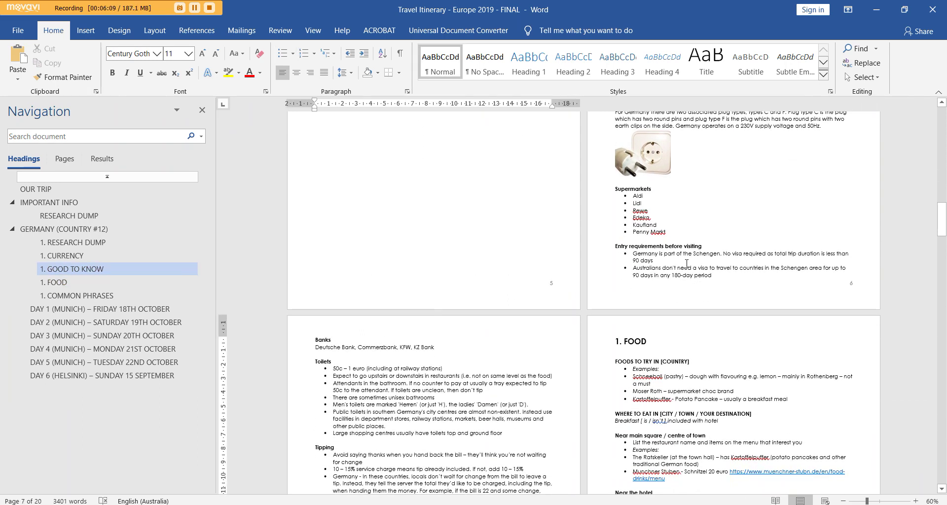
scroll(415, 387, "down", 1)
left_click(384, 355)
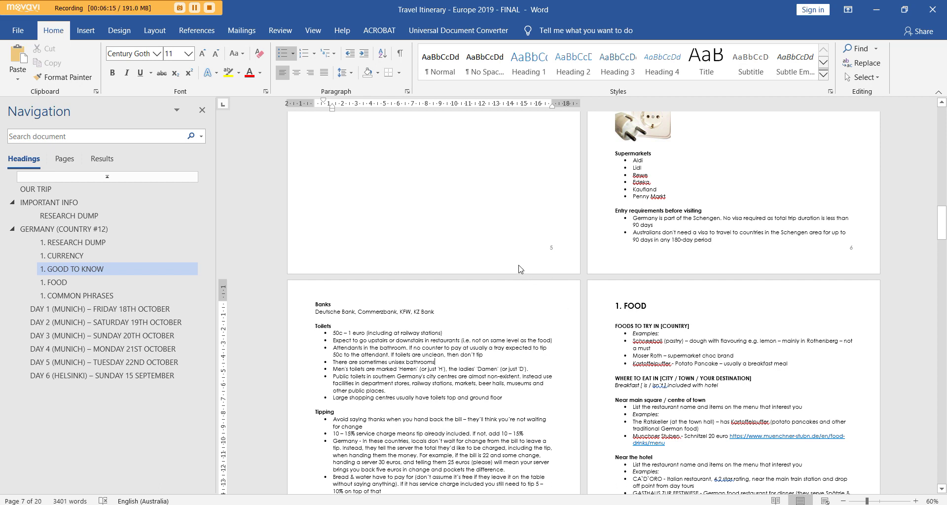
scroll(545, 246, "up", 5)
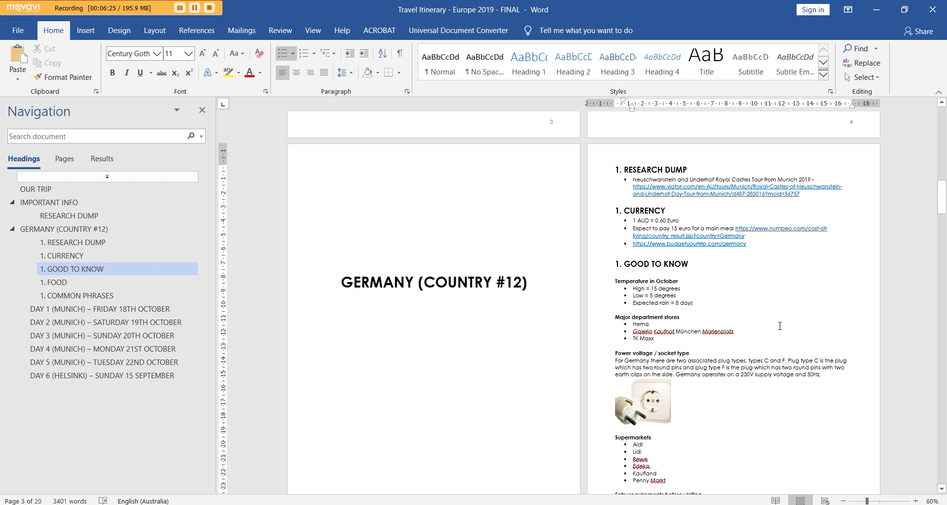
scroll(778, 313, "down", 1)
scroll(781, 306, "down", 3)
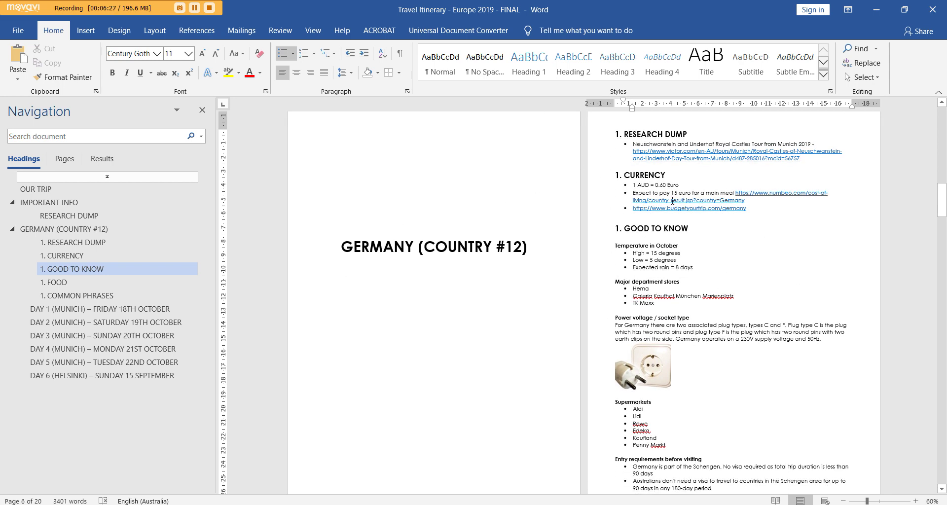
scroll(764, 377, "down", 20)
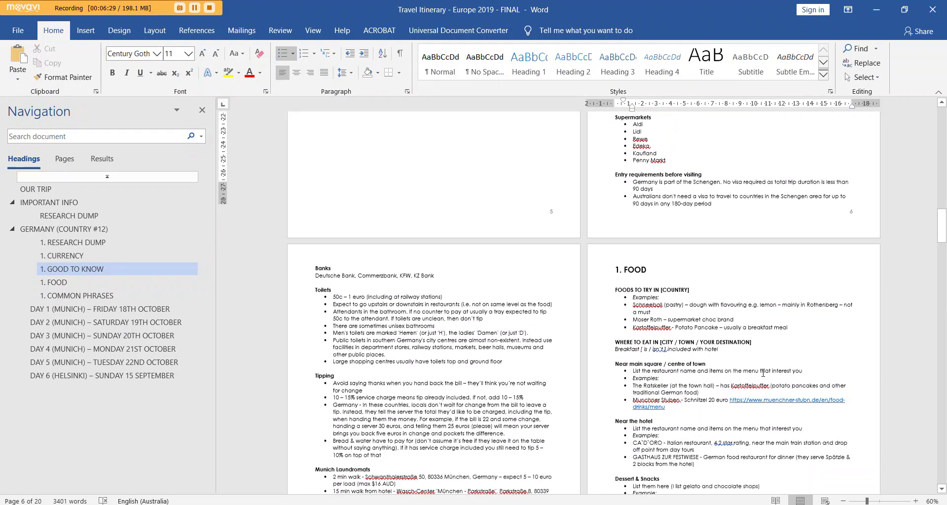
Go to Germany's FOOD page and enlarge the document view to 90%.
left_click(774, 249)
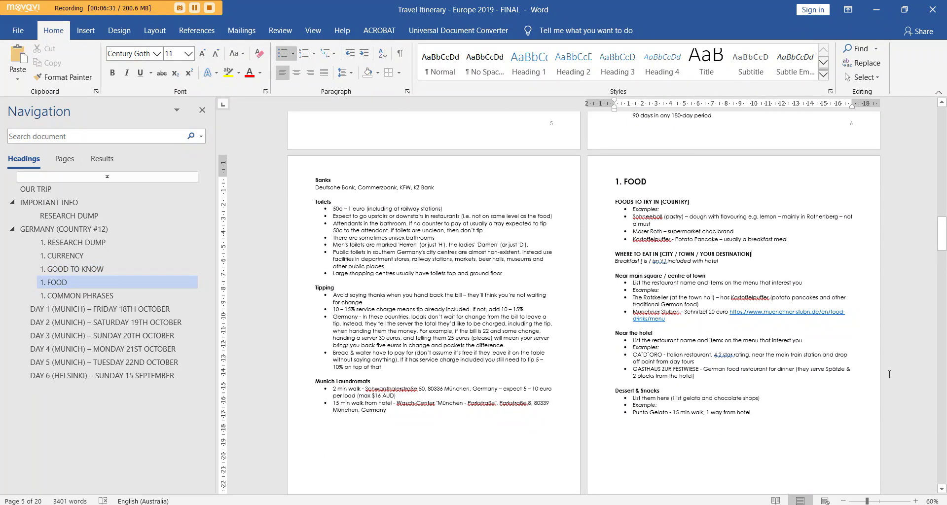
scroll(775, 249, "up", 20, "ctrl")
scroll(846, 501, "down", 20, "ctrl")
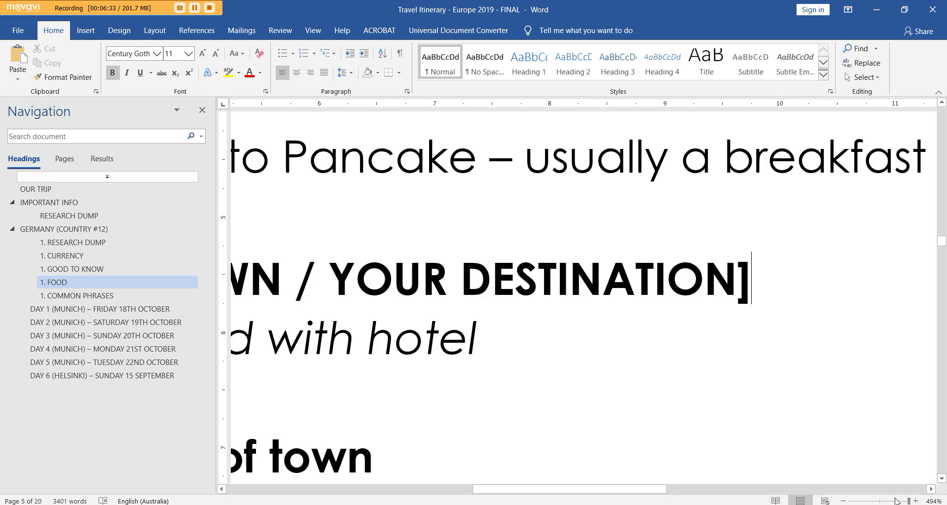
left_click(843, 501)
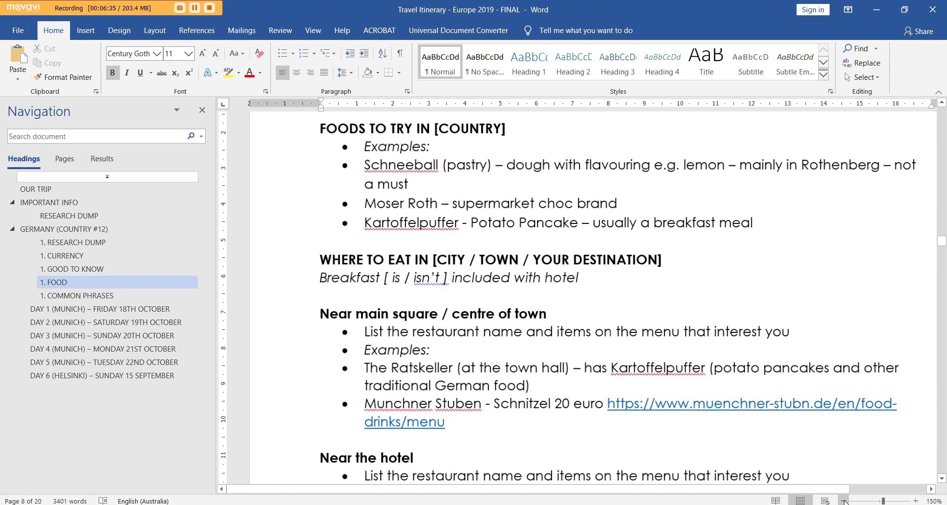
left_click(844, 501)
left_click(843, 501)
left_click(843, 501)
left_click(844, 501)
left_click(844, 501)
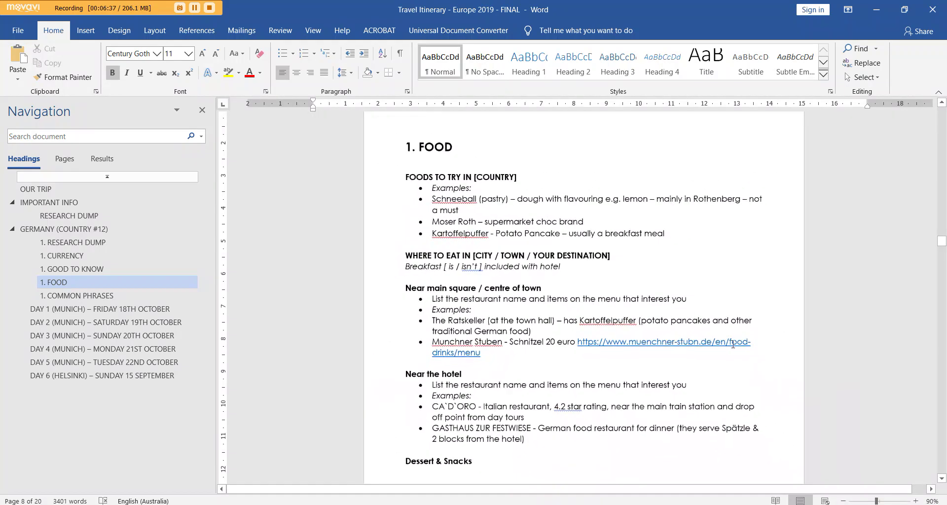
left_click(844, 501)
left_click(692, 234)
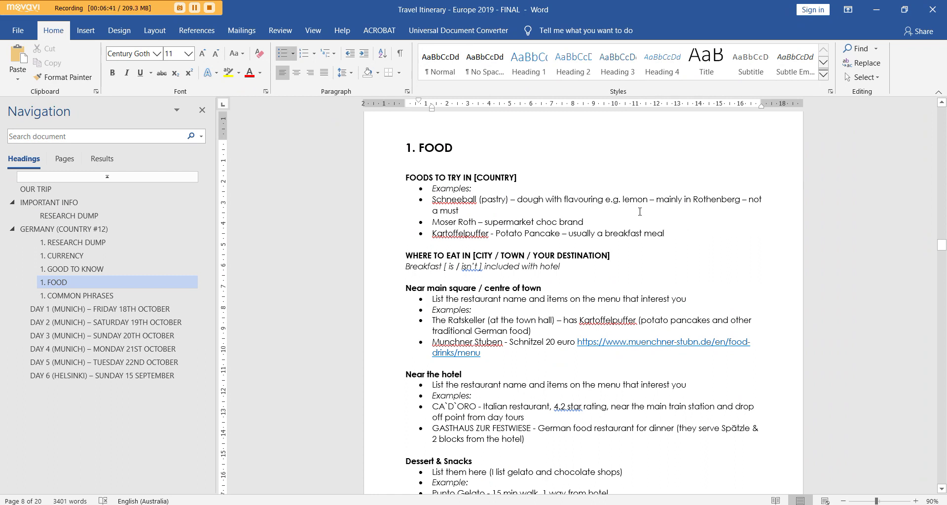
Highlight the word Schneeball in the list of foods to try, then clear the selection.
double_click(453, 200)
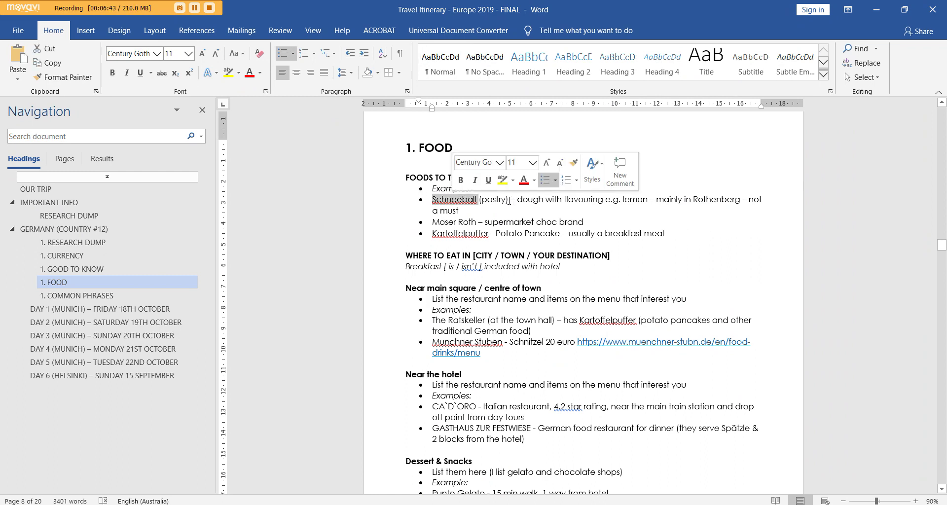
left_click(449, 206)
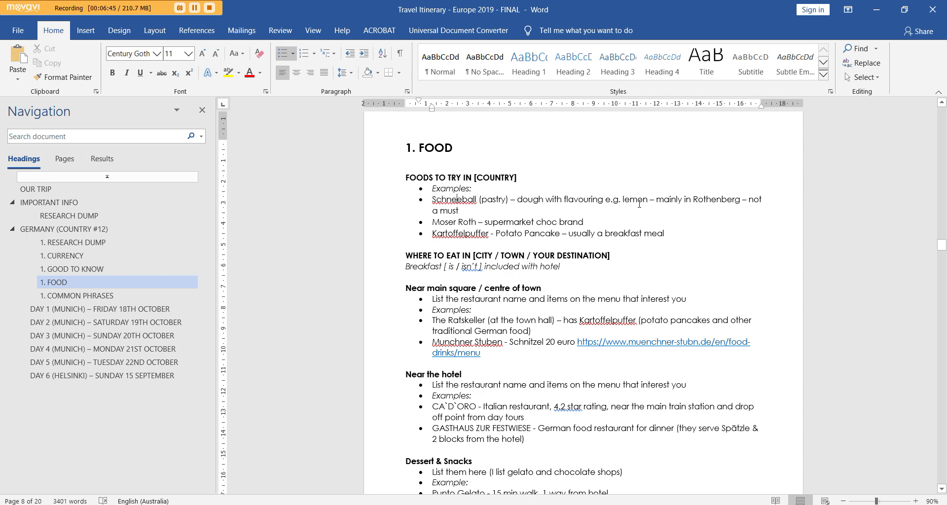
scroll(567, 177, "down", 2)
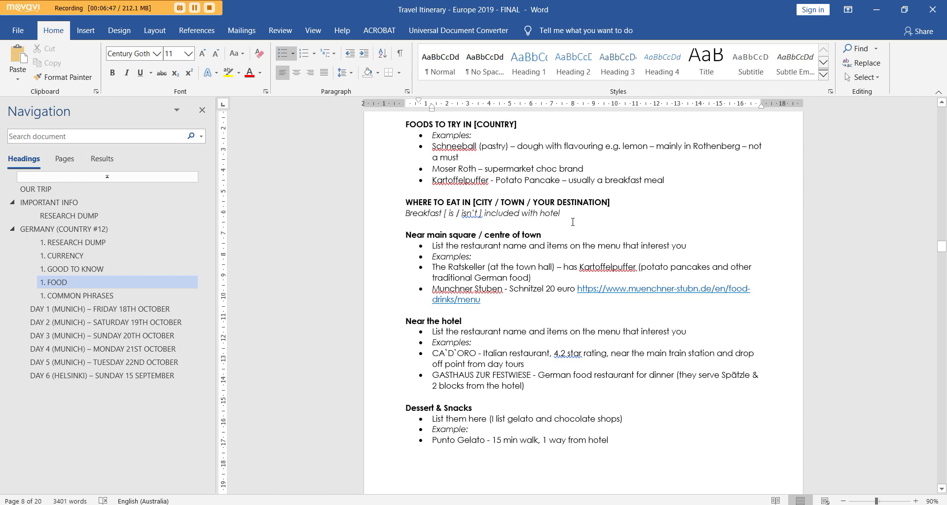
Highlight the WHERE TO EAT heading with its breakfast line, then The Ratskeller restaurant name, and clear the selection.
left_click(572, 216)
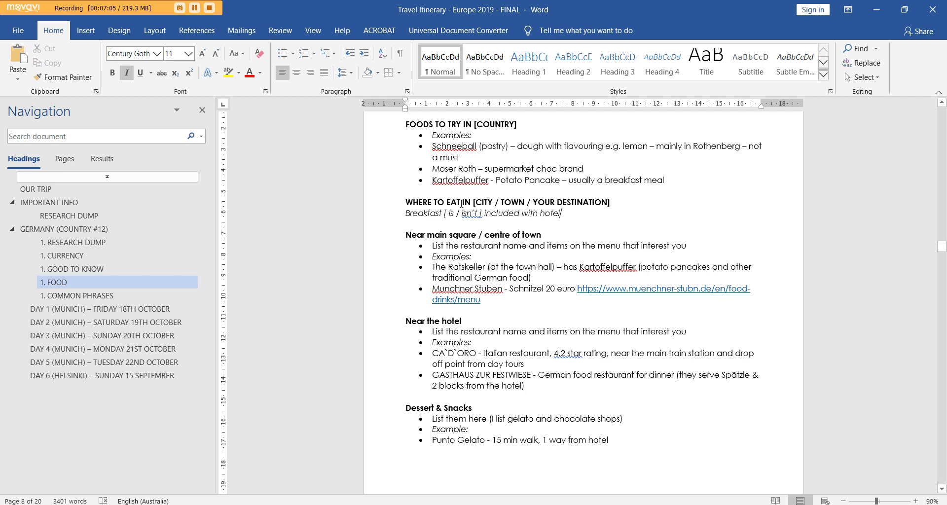
left_click_drag(353, 202, 353, 214)
left_click(502, 235)
scroll(622, 230, "down", 1)
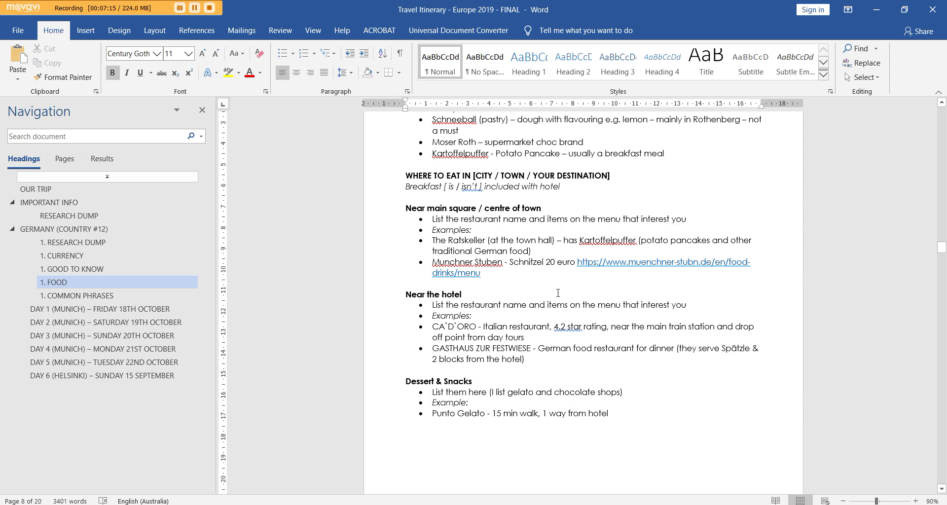
left_click_drag(429, 241, 488, 242)
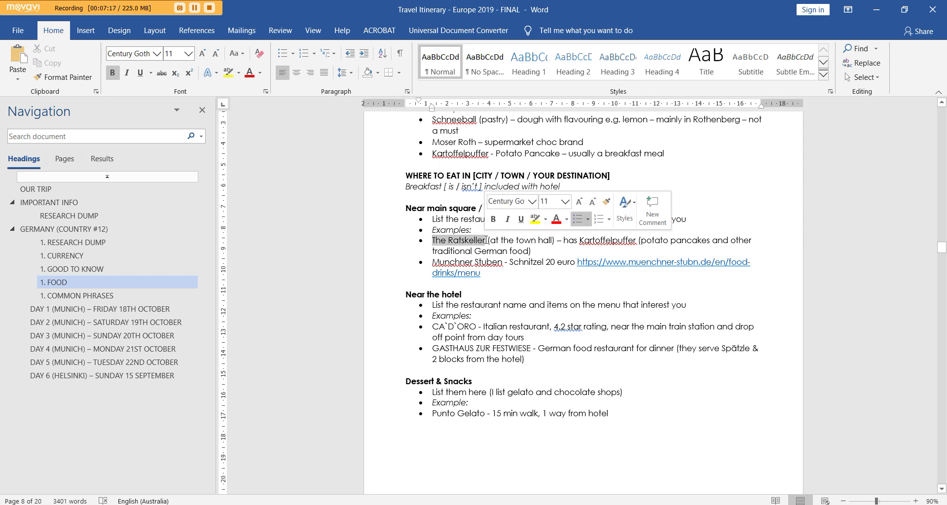
left_click(640, 232)
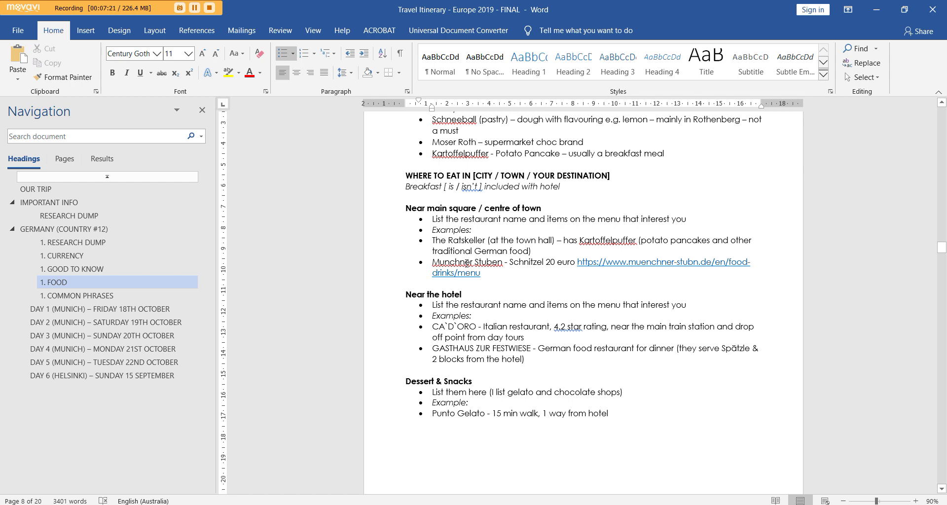
Highlight the restaurant notes under Near the hotel, clear the selection, and review the Munchner Stuben menu link.
left_click_drag(412, 304, 524, 338)
left_click(517, 348)
left_click_drag(736, 335, 735, 324)
left_click(725, 336)
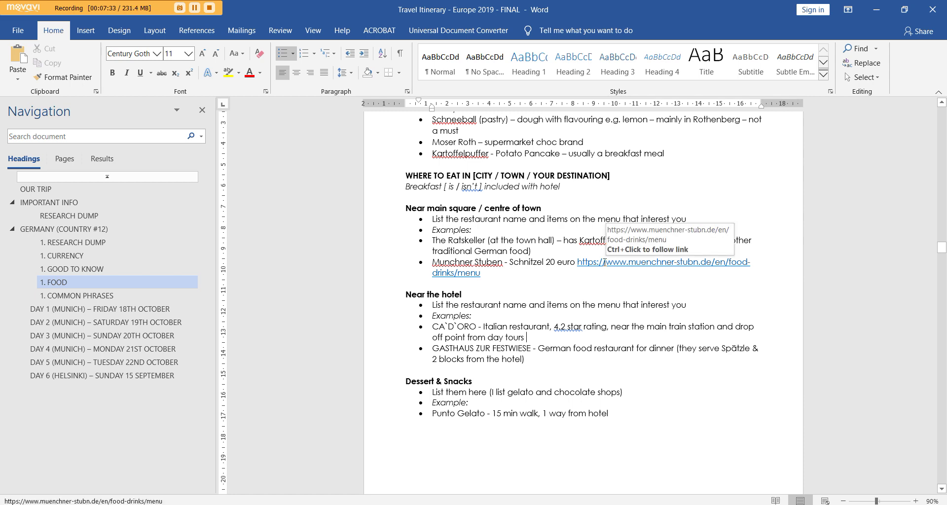
left_click(512, 272)
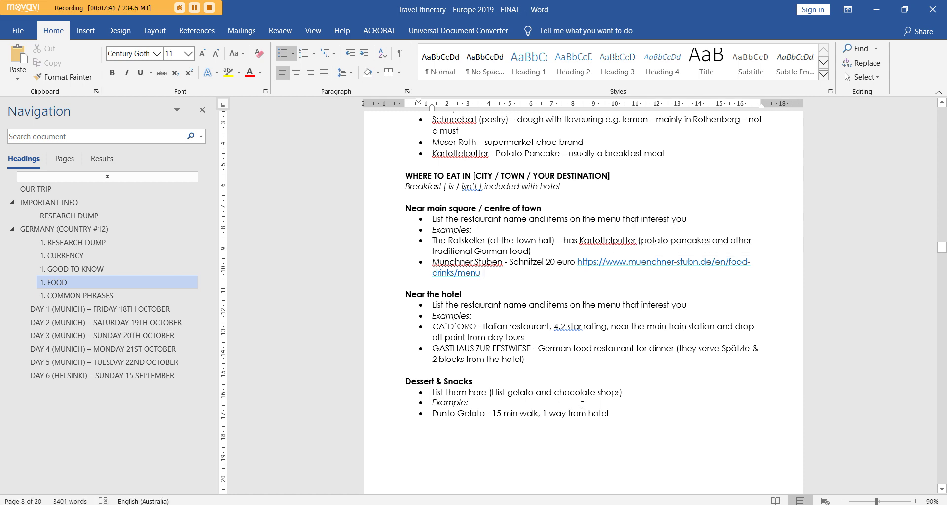
Review the Dessert & Snacks list on the FOOD page and reduce the document view to 70%.
mouse_move(618, 404)
left_mouse_down()
mouse_move(614, 414)
mouse_move(476, 415)
mouse_move(621, 409)
left_mouse_up()
left_click(621, 408)
left_click(842, 500)
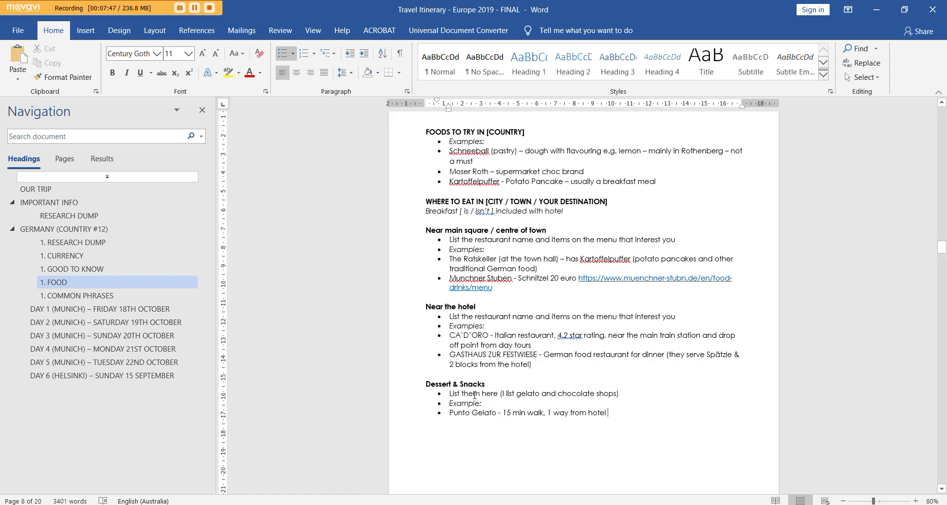
left_click(843, 501)
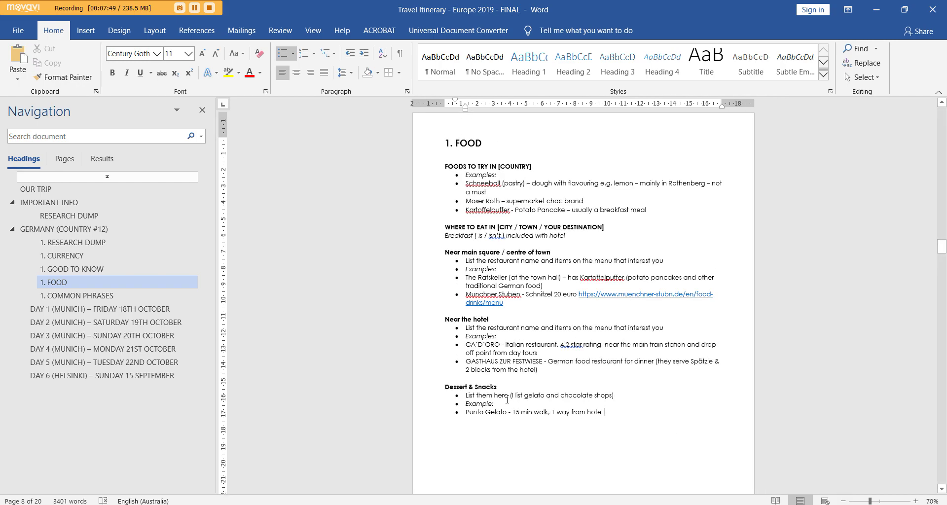
Bring up the COMMON PHRASES table and show it from its heading at 80% zoom.
left_click(842, 501)
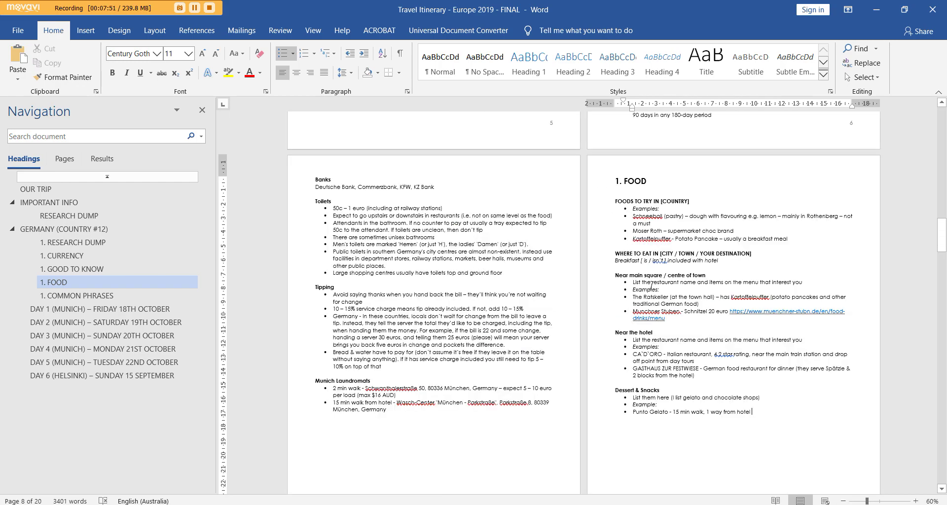
scroll(646, 274, "down", 10)
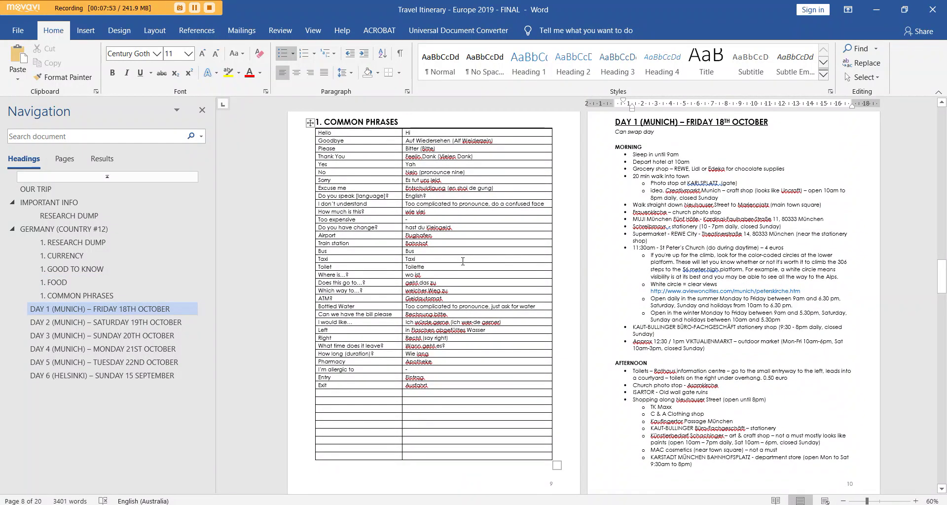
left_click(435, 266)
left_click(914, 501)
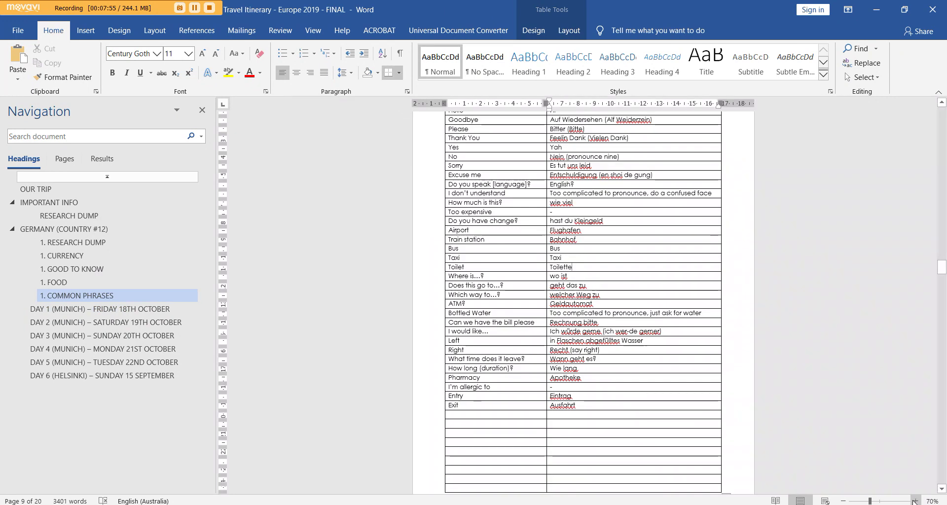
left_click(915, 501)
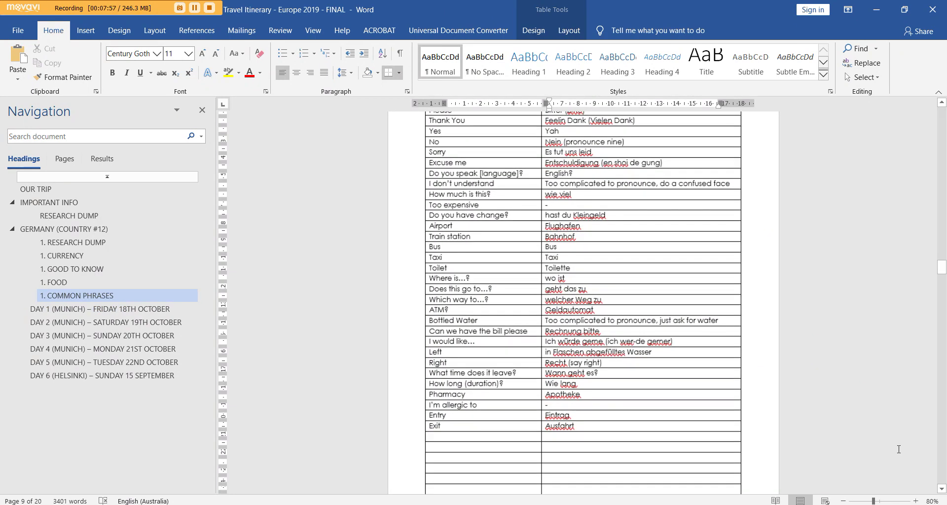
scroll(892, 435, "up", 2)
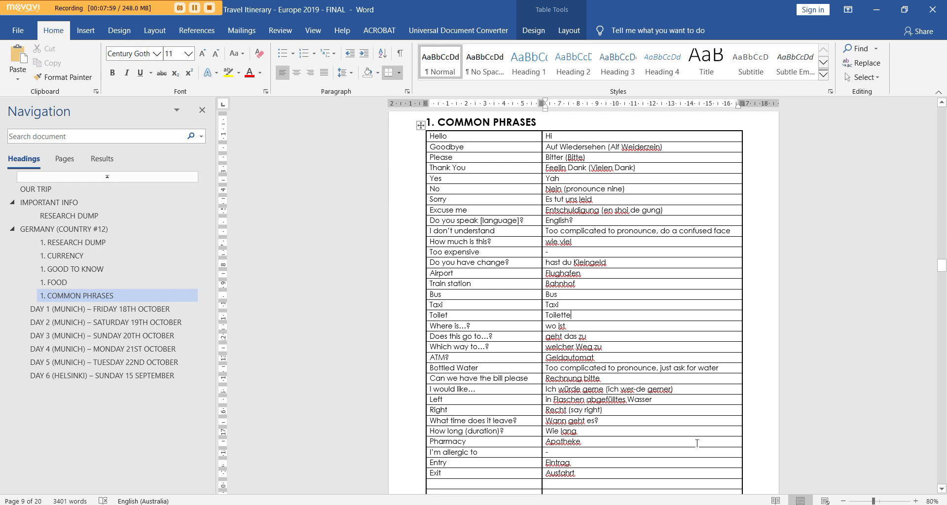
Highlight the "Too complicated to pronounce, do a confused face" entry in the phrases table, clear the selection, and save the document.
left_click(583, 471)
left_click_drag(729, 232, 546, 235)
left_click(594, 231)
left_click(714, 370)
key("ctrl+s")
Review the DAY 1 (MUNICH) page with its morning and afternoon plans at 70% zoom.
scroll(668, 260, "down", 10)
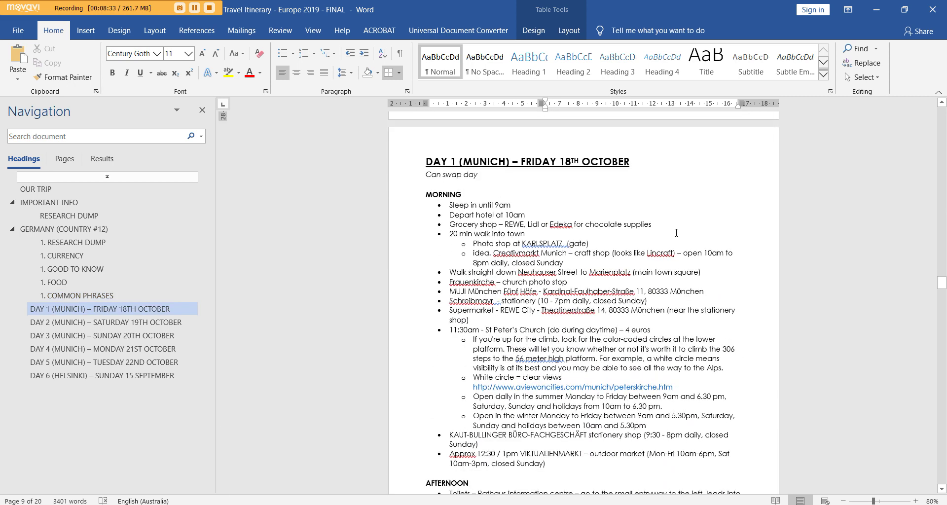
left_click(843, 501)
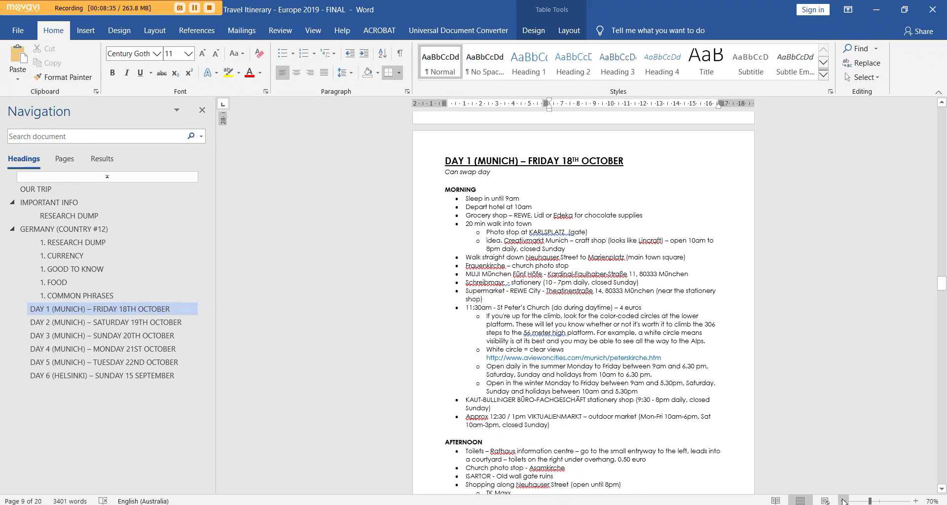
scroll(829, 394, "down", 1)
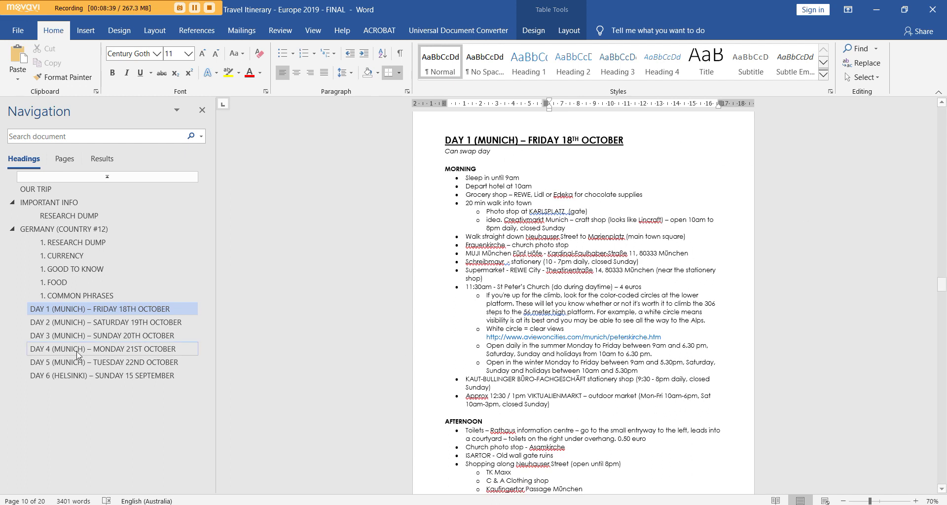
Go to the DAY 6 (HELSINKI) heading and review its schedule, walking route map and accommodation line.
left_click(97, 375)
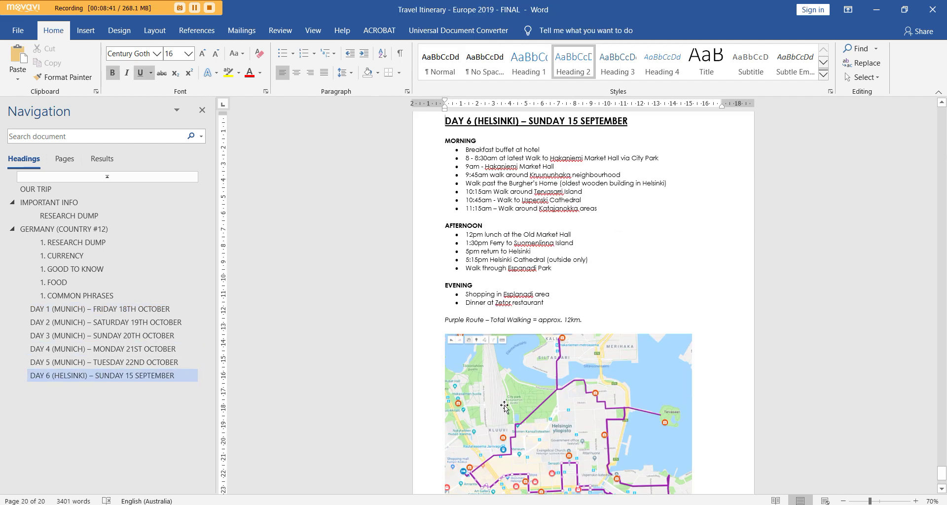
scroll(746, 345, "down", 4)
scroll(739, 336, "up", 2)
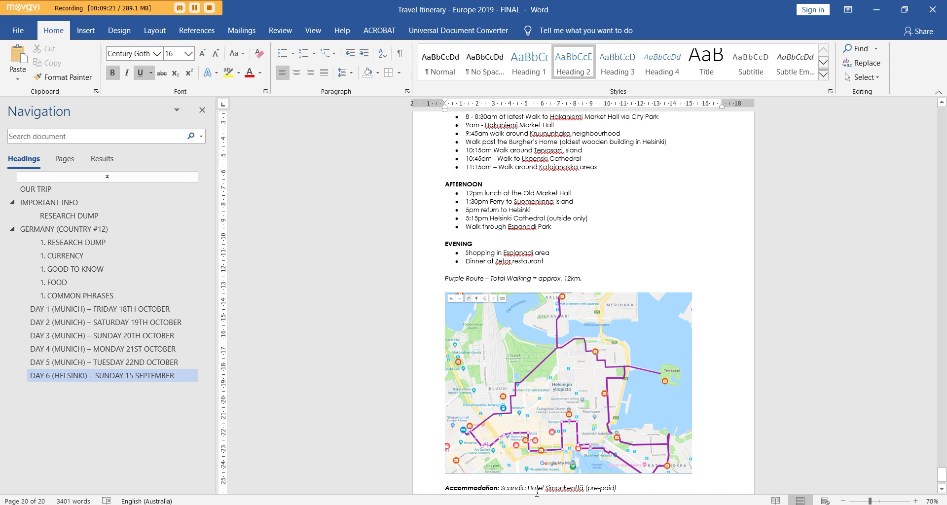
scroll(587, 370, "up", 1)
scroll(646, 382, "up", 3)
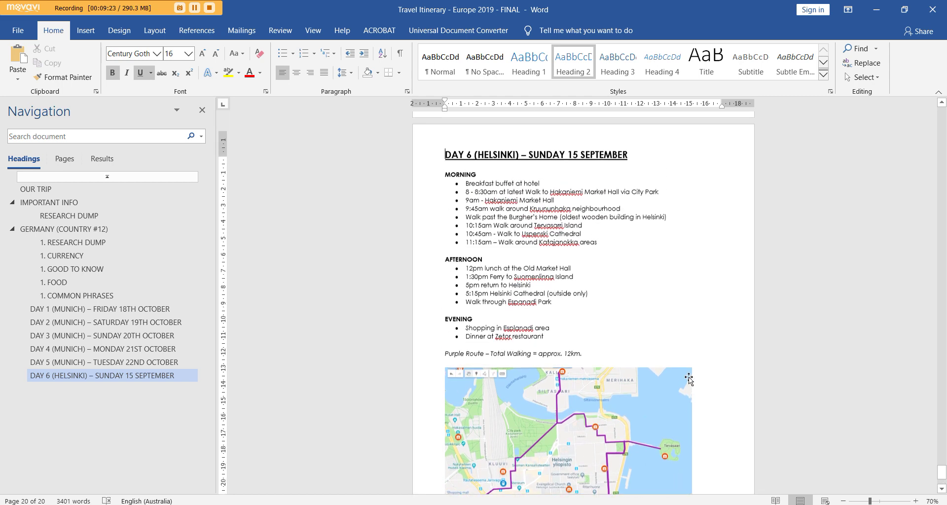
Place the cursor in the Day 6 morning plan, highlight the 1:30pm Ferry to Suomenlinna Island line, and clear the selection.
left_click(483, 183)
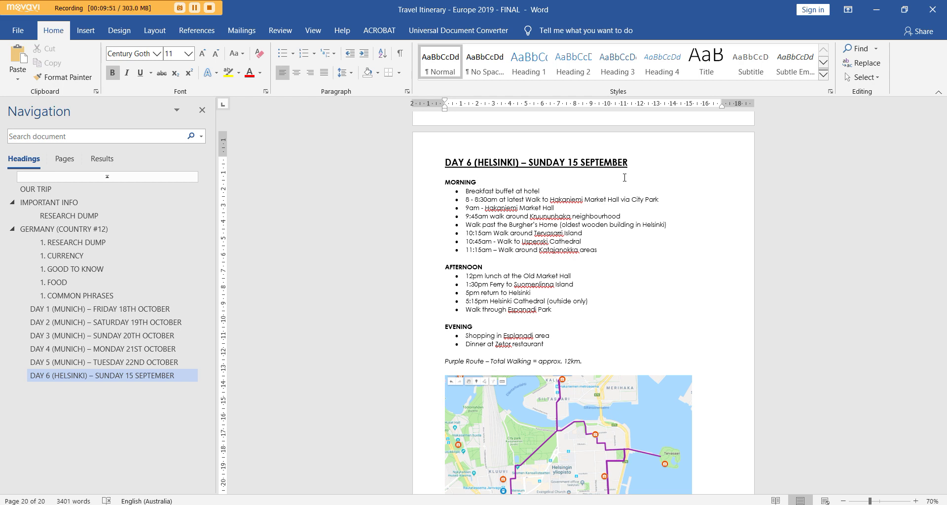
left_click(466, 200)
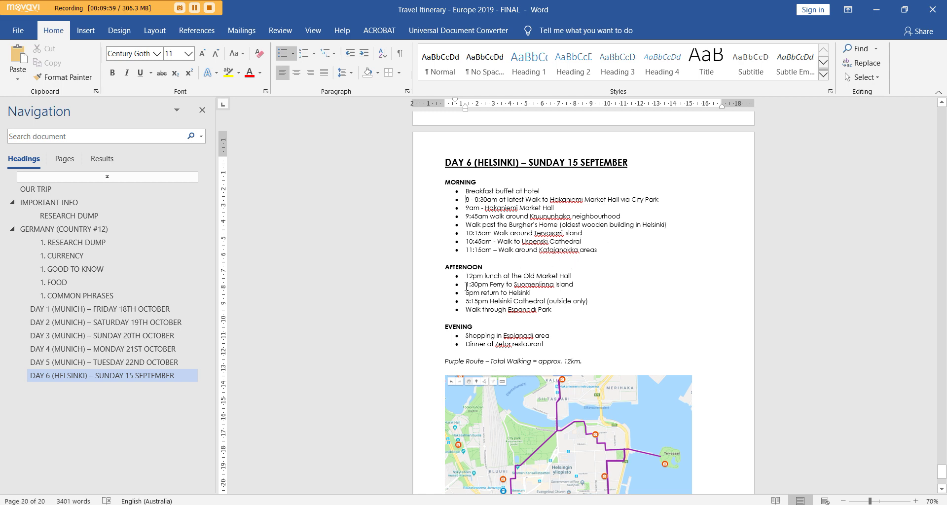
left_click_drag(466, 285, 578, 284)
left_click(588, 284)
Review the FINLAND cover page, then show the DAY 5 (MUNICH) page in a two-page view at 60% zoom.
scroll(631, 227, "down", 2)
scroll(631, 228, "up", 5)
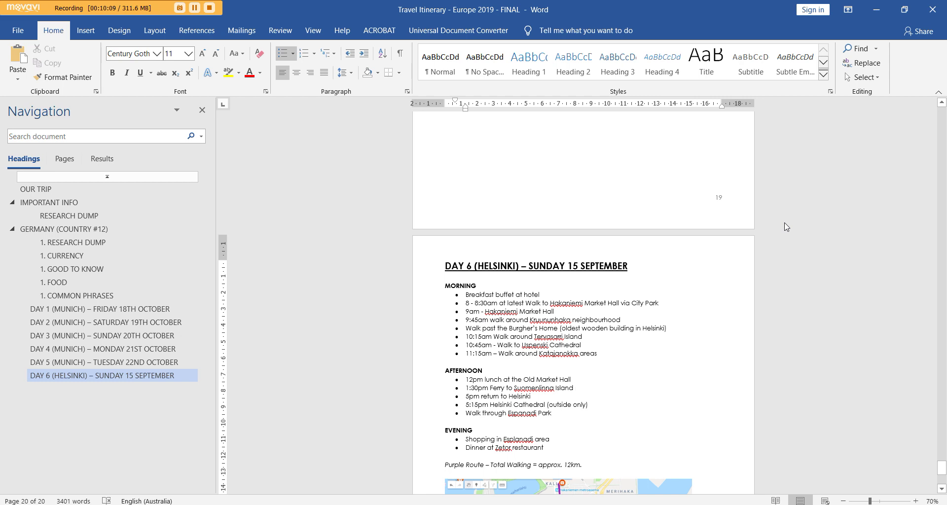
scroll(786, 227, "up", 10)
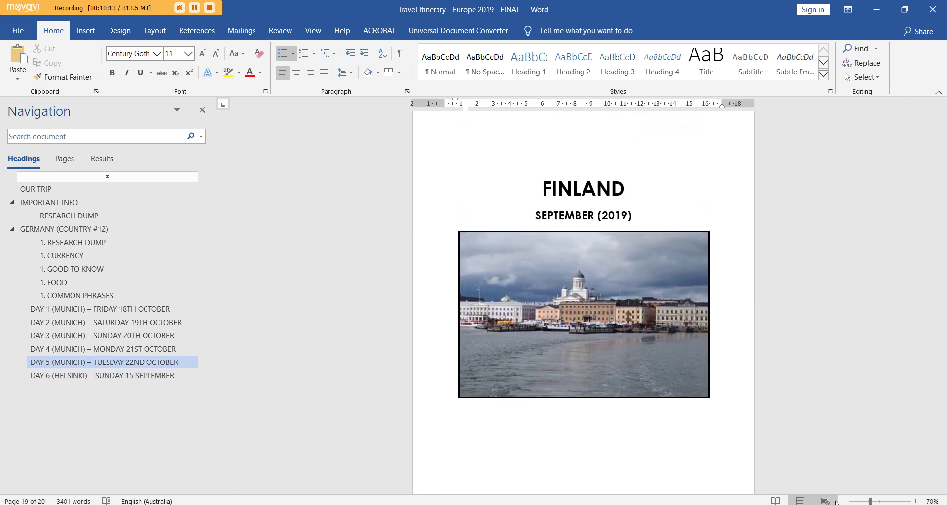
scroll(829, 481, "down", 1, "ctrl")
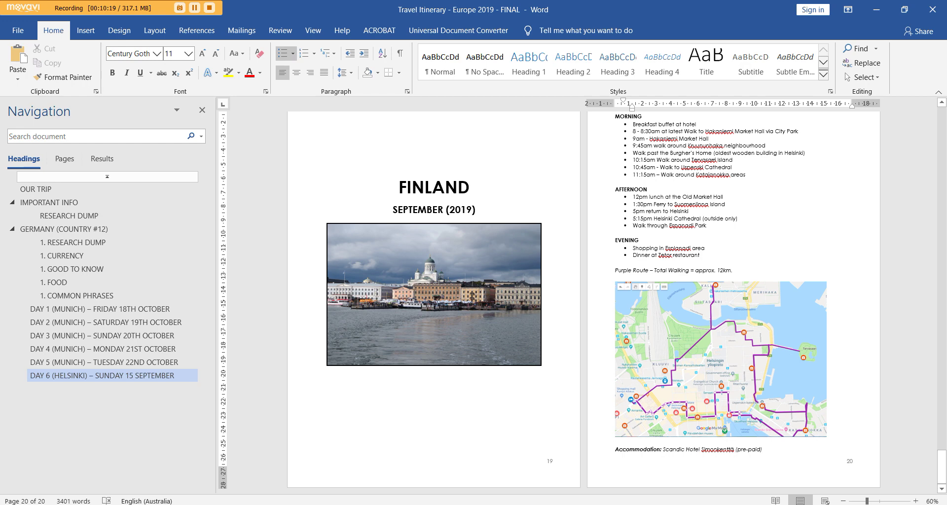
scroll(543, 228, "up", 15)
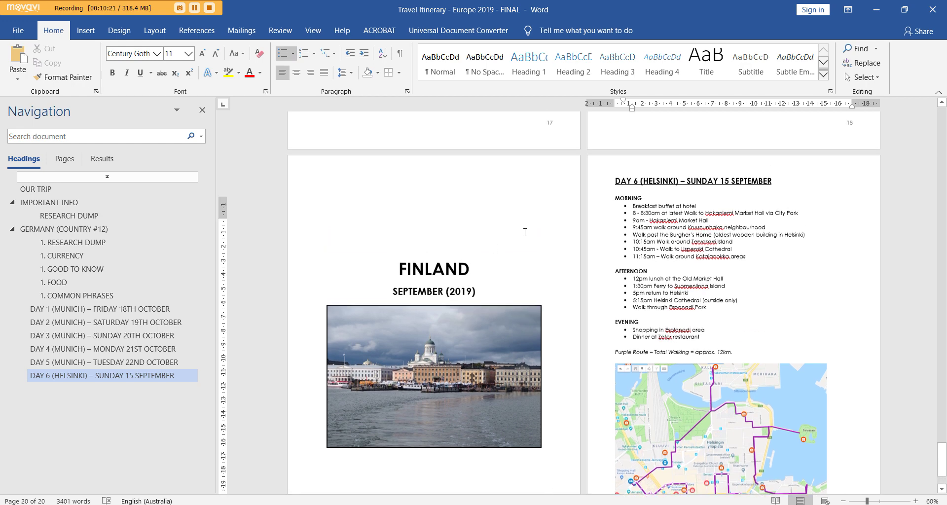
scroll(543, 228, "down", 1)
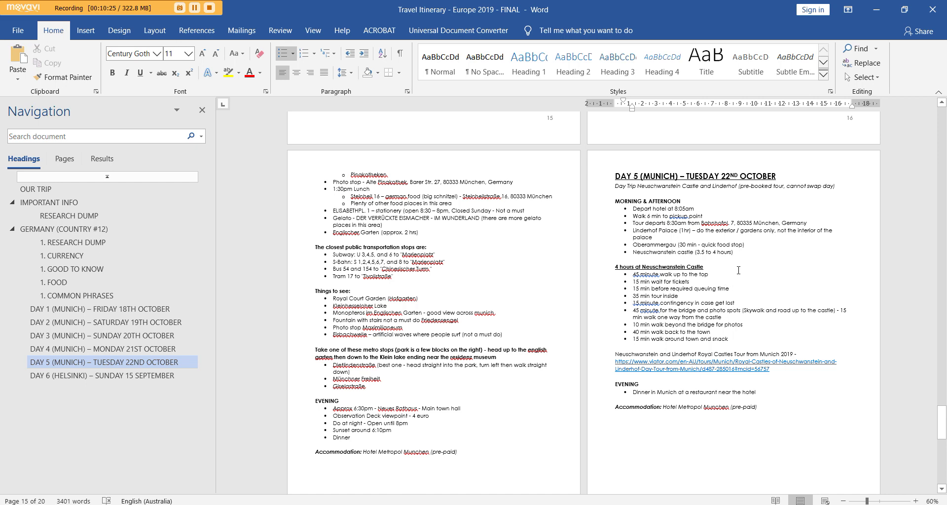
Point out Day 5's day-trip note, tour link and departure details, then highlight the Neuschwanstein castle (3.5 to 4 hours) line and deselect it.
left_click(846, 192)
left_click(875, 184)
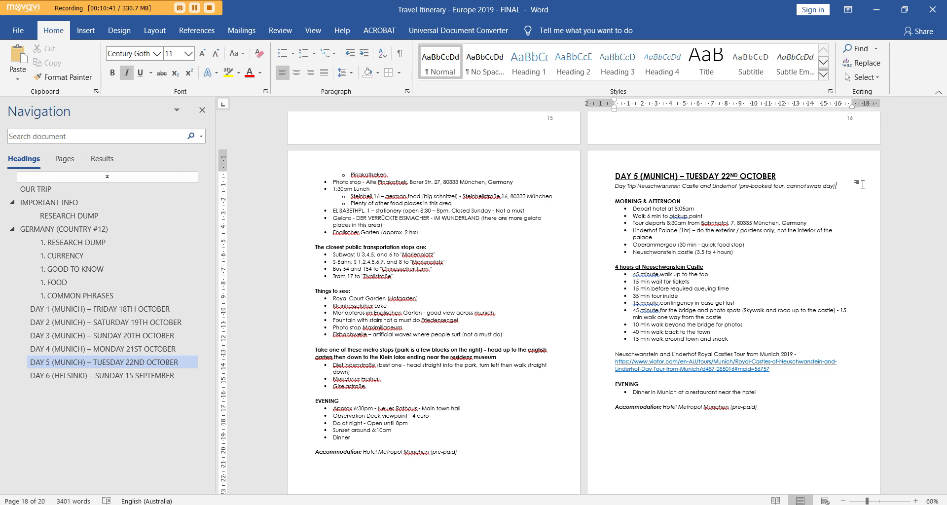
left_click(700, 369)
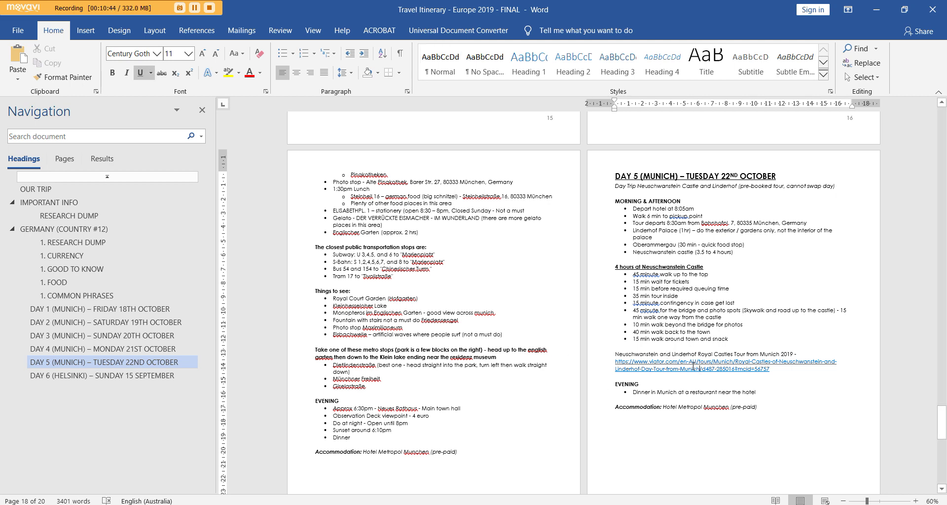
left_click(730, 202)
left_click(706, 215)
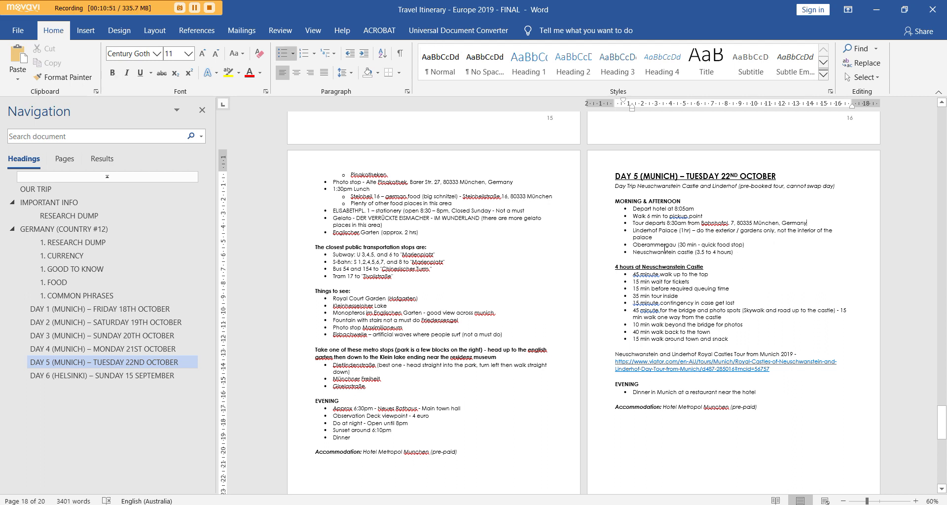
left_click_drag(635, 253, 761, 255)
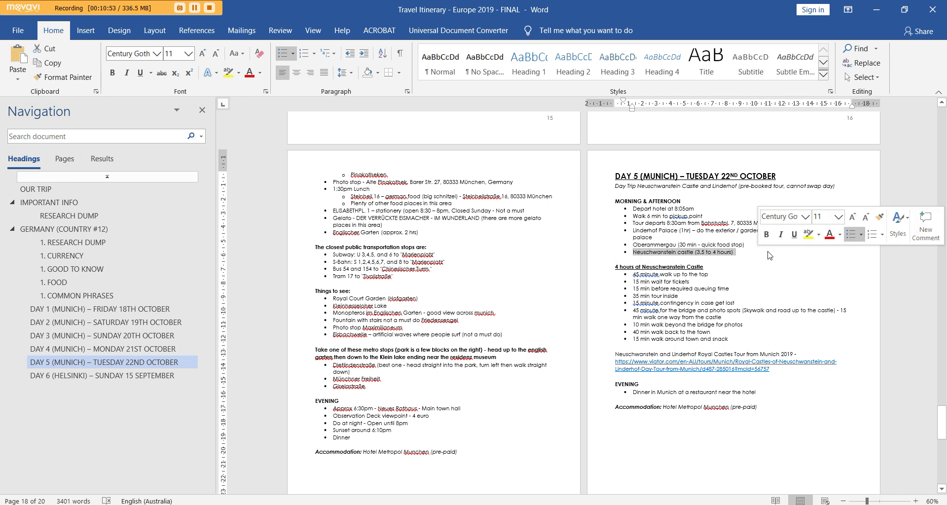
left_click(796, 254)
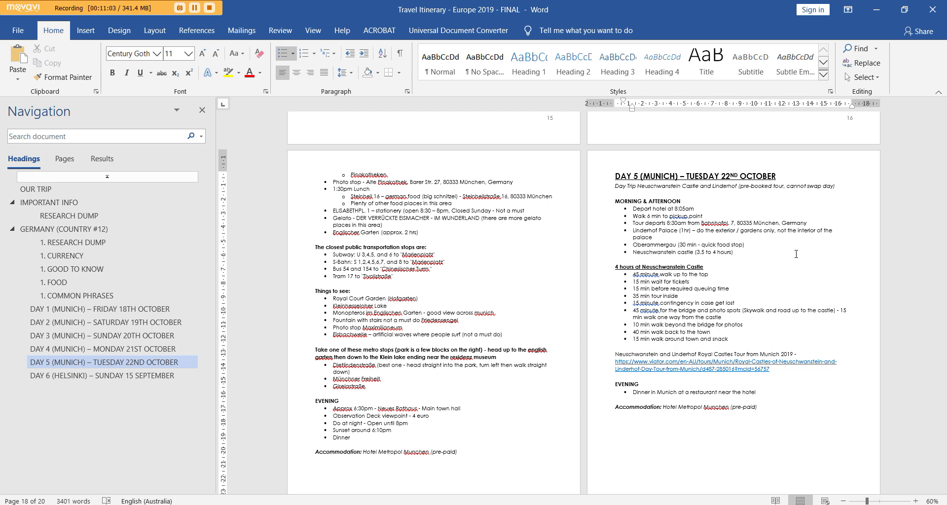
Highlight the timings listed under 4 hours at Neuschwanstein Castle, enlarge the page to 70%, and clear the selection.
left_click_drag(633, 274, 725, 329)
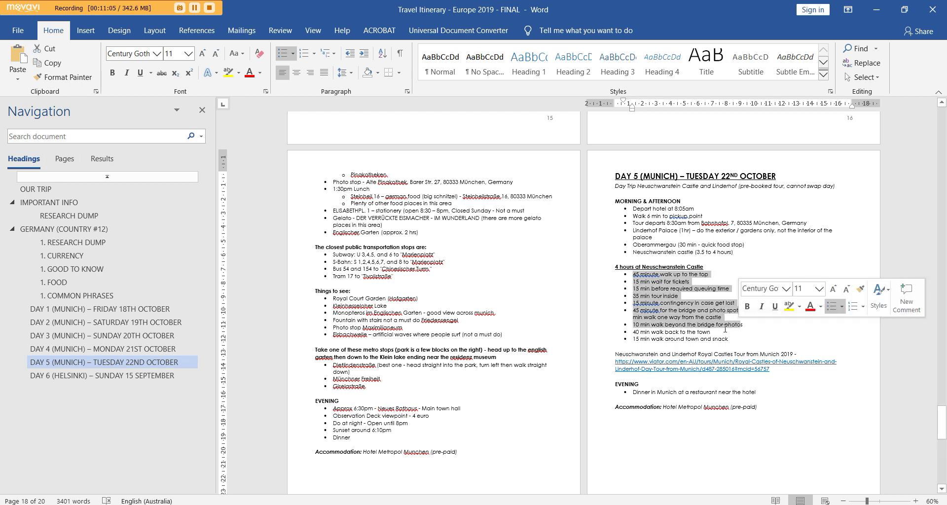
left_click(725, 331)
left_click(915, 501)
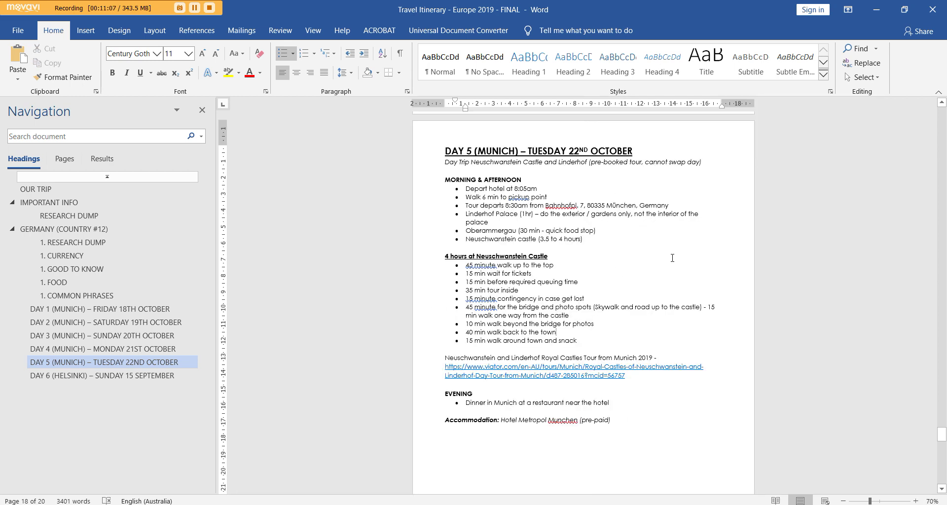
left_click(592, 347)
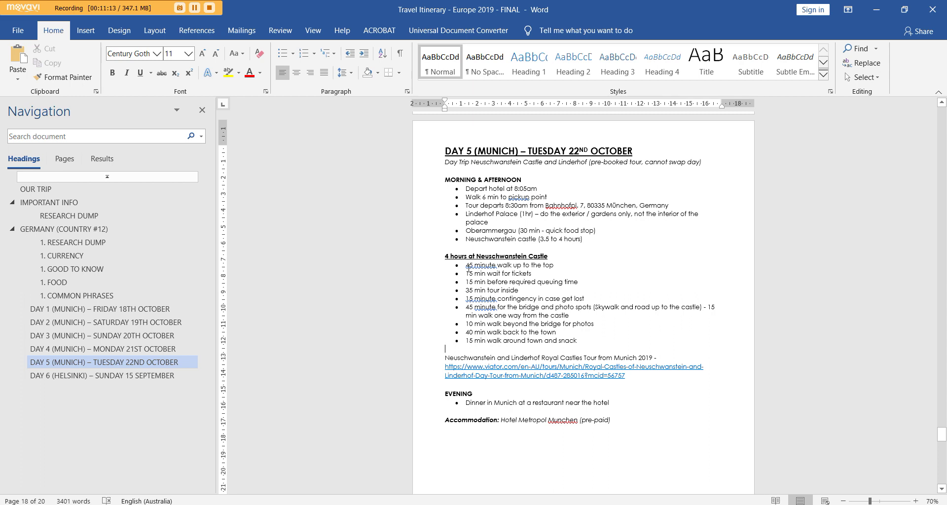
left_click_drag(468, 267, 587, 341)
left_click(635, 342)
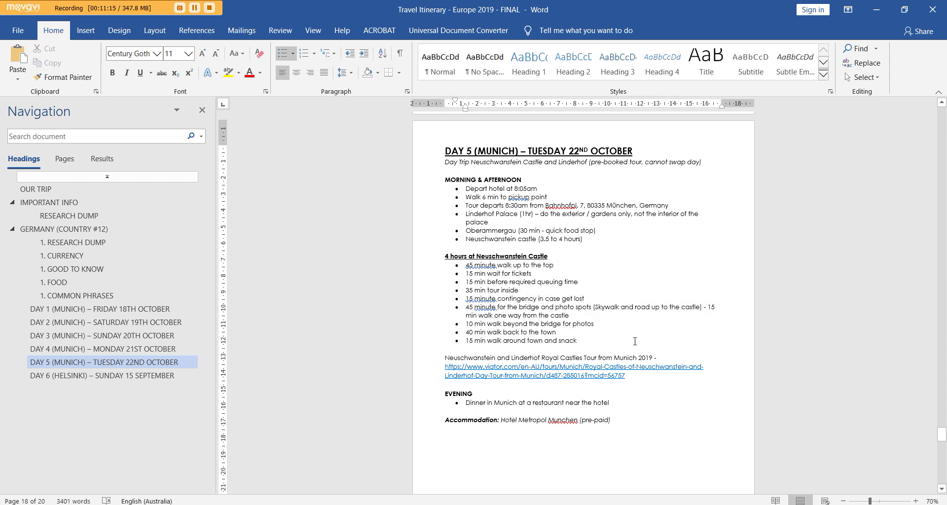
Highlight Day 5's evening dinner line, then its Accommodation line, and clear the selection.
triple_click(466, 402)
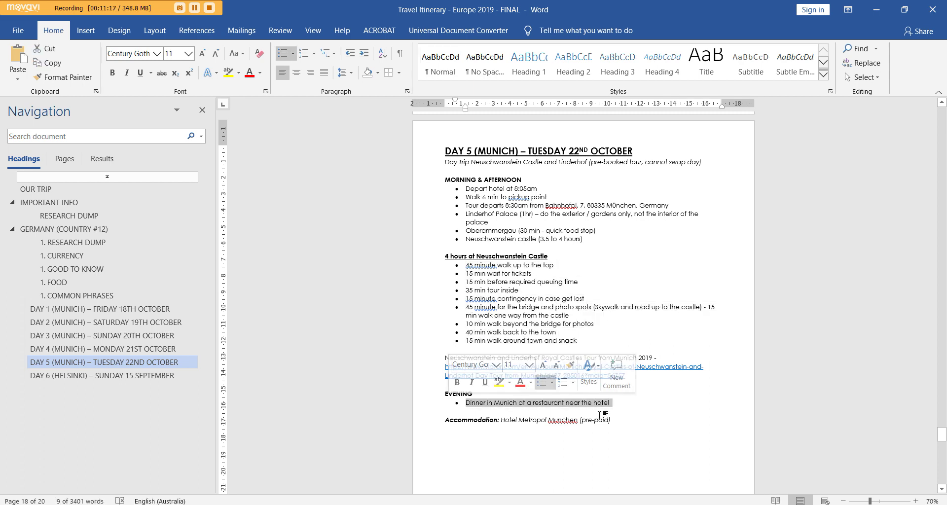
left_click(433, 419)
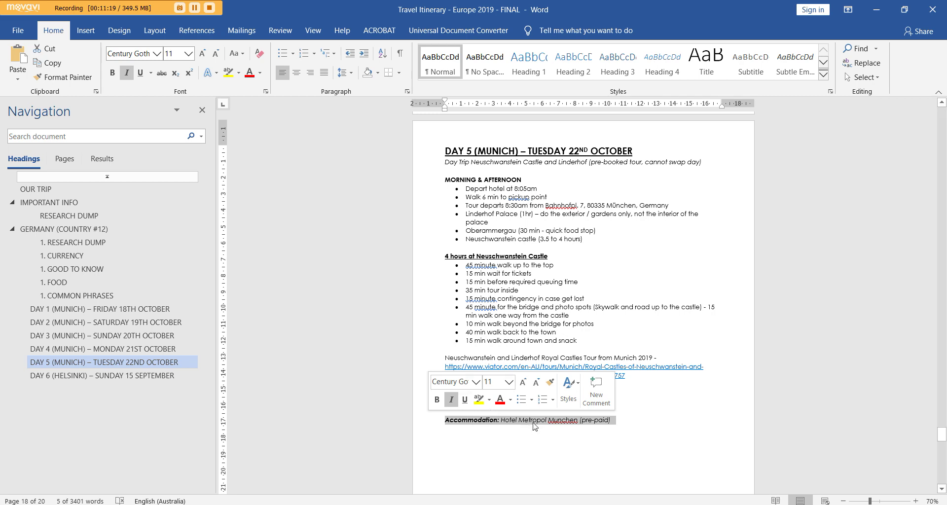
left_click(658, 418)
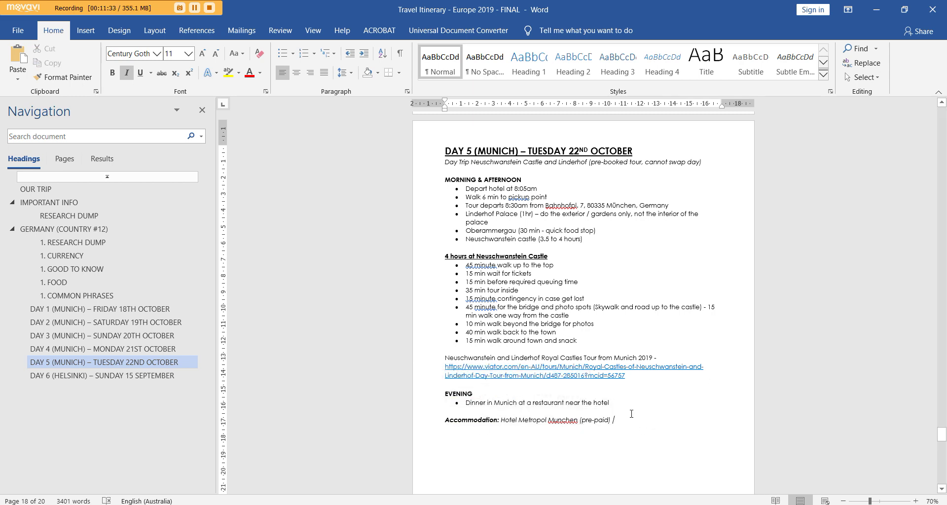
Go back to the DAY 3 and DAY 4 (MUNICH) pages and show them side by side at 60% zoom.
scroll(632, 413, "up", 5)
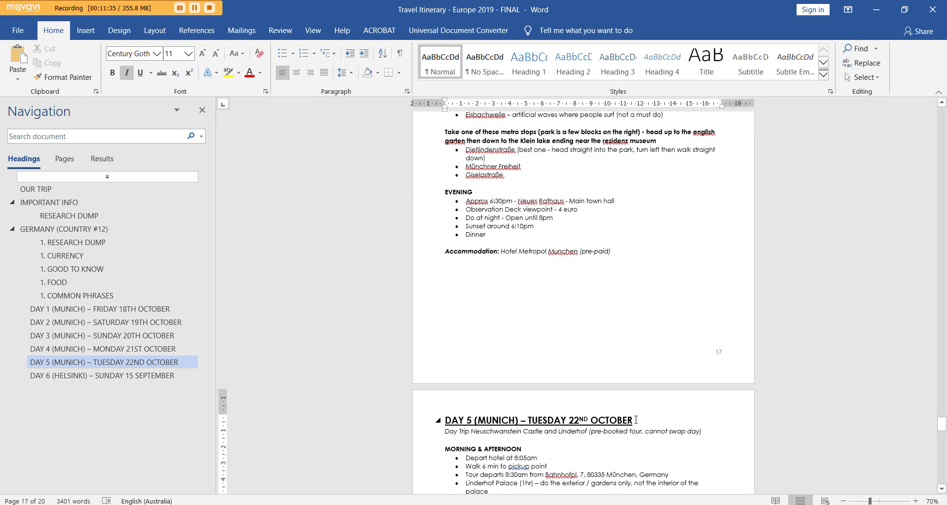
left_click(843, 501)
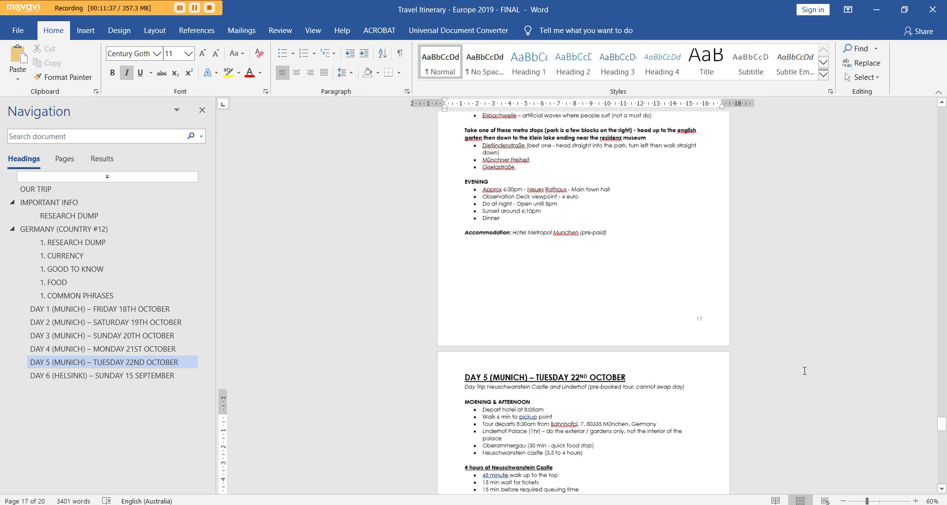
scroll(789, 375, "up", 6)
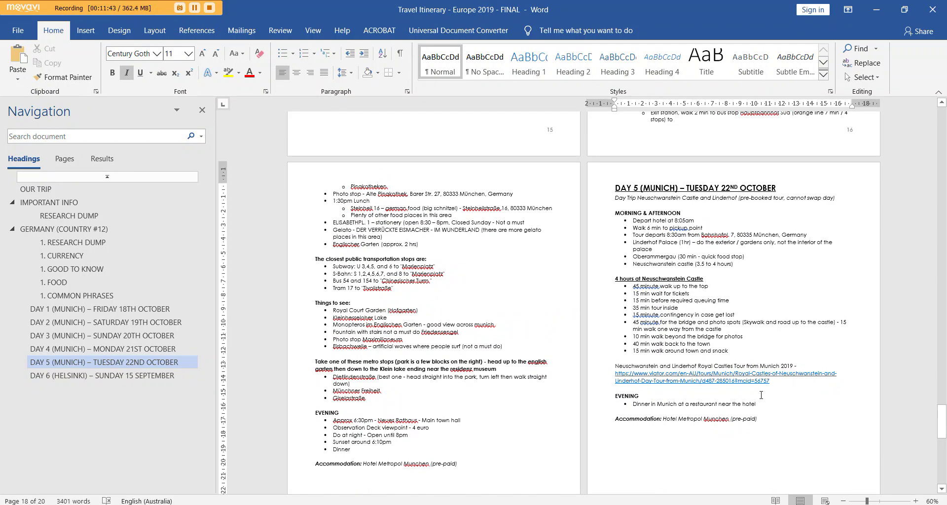
scroll(772, 365, "up", 20)
scroll(776, 350, "down", 2)
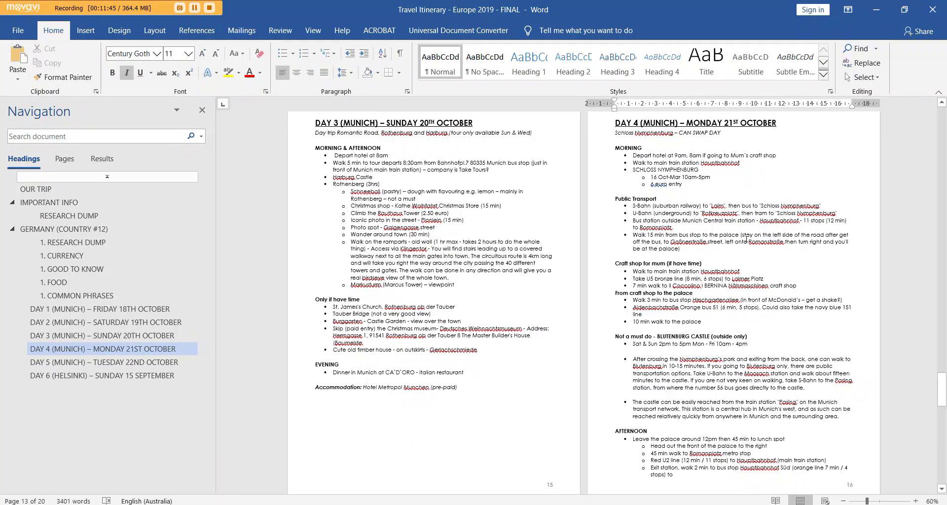
Highlight the CAN SWAP DAY note under the Day 4 heading, clear the selection, and enlarge the view to 70%.
left_click_drag(724, 131, 677, 133)
left_click(735, 140)
scroll(743, 369, "up", 1, "ctrl")
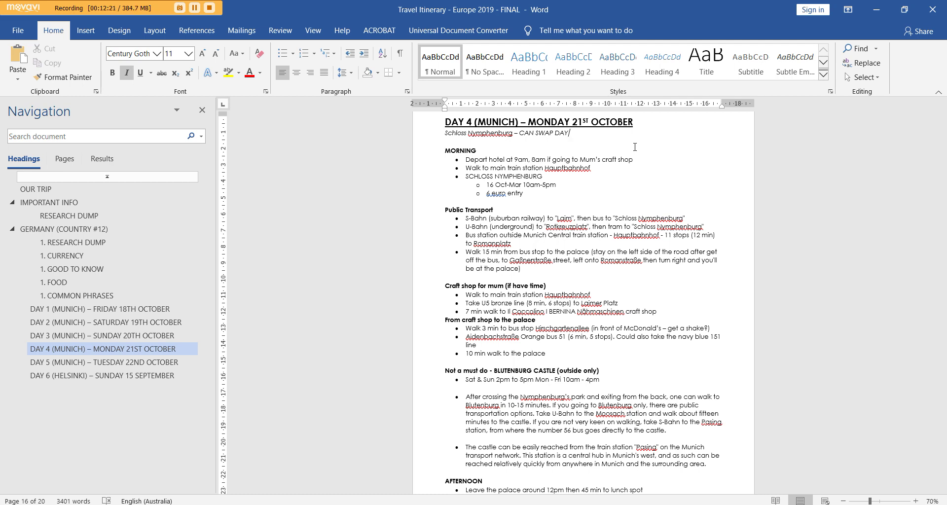
Highlight the 16 Oct-Mar 10am-5pm opening hours under Schloss Nymphenburg in Day 4's morning plan, and clear the selection.
left_click(657, 165)
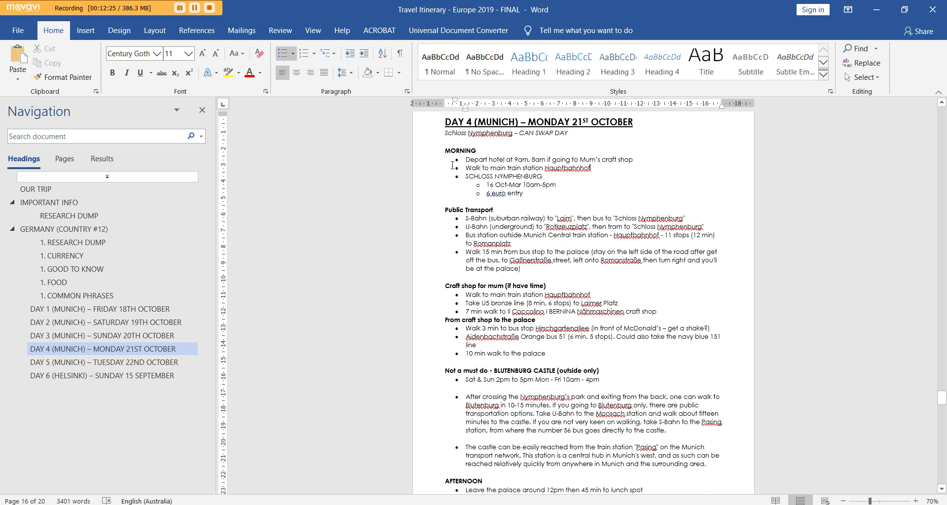
left_click_drag(468, 179, 562, 184)
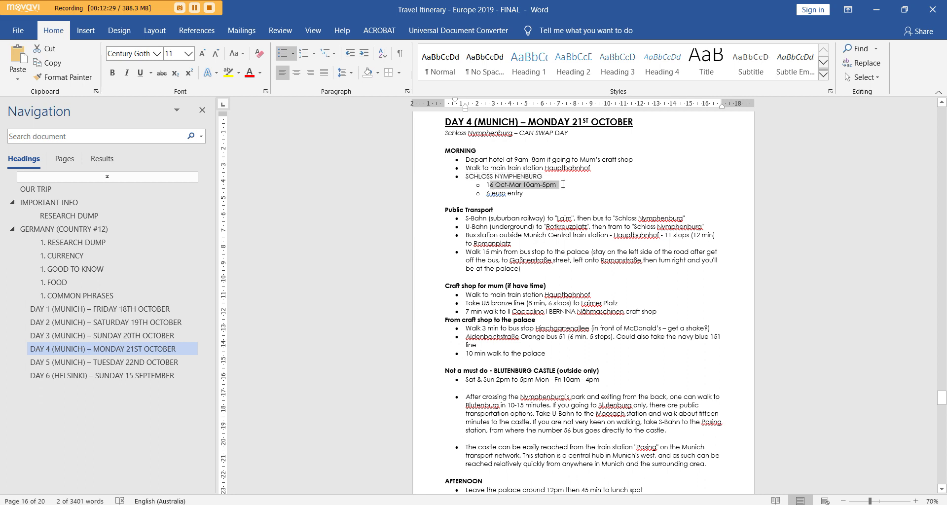
left_click(572, 184)
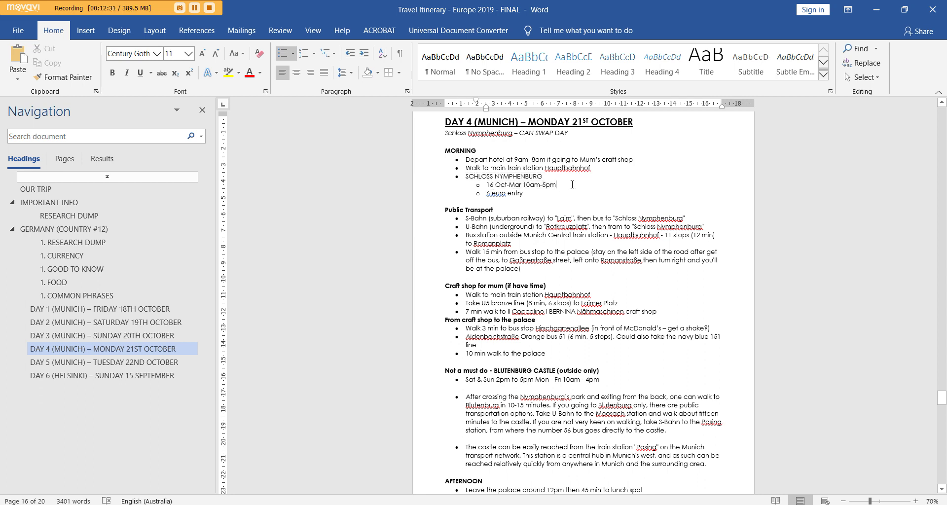
left_click_drag(572, 184, 495, 185)
left_click(610, 195)
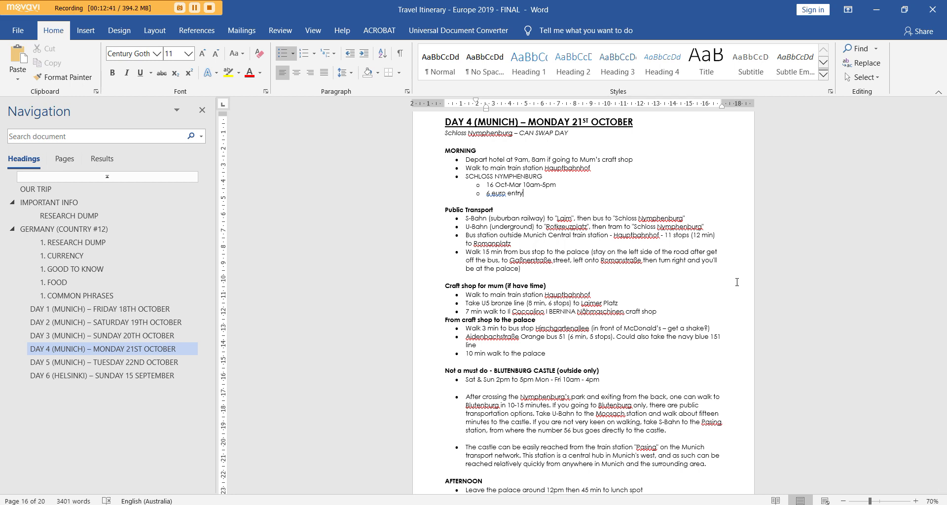
Highlight the 11 stops (12 min) details in Day 4's Public Transport bus line, and clear the selection.
key("Down")
key("Down")
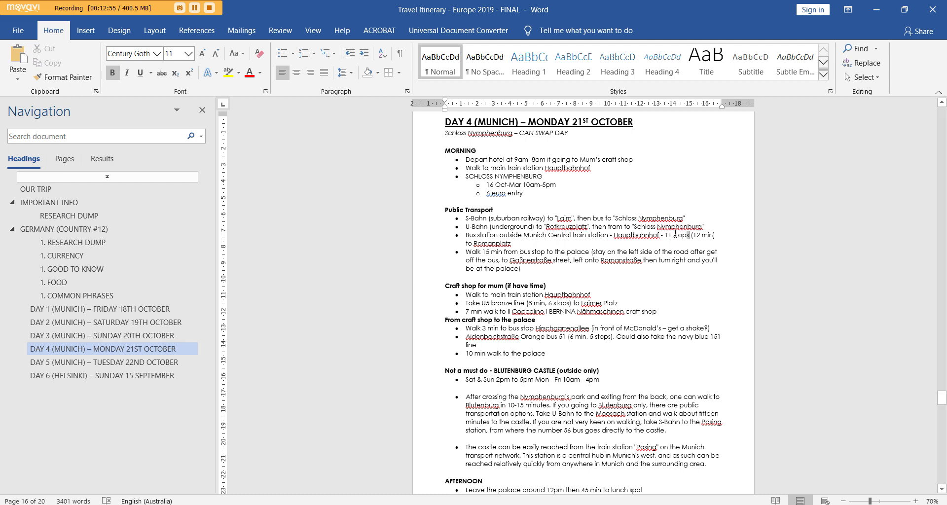
left_click_drag(689, 235, 665, 235)
left_click(716, 238)
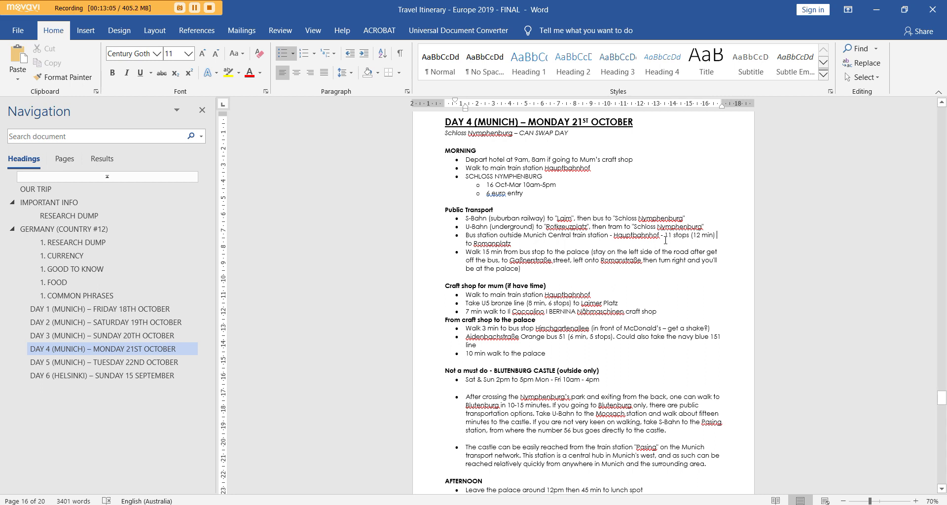
left_click_drag(667, 238, 701, 237)
left_click(722, 237)
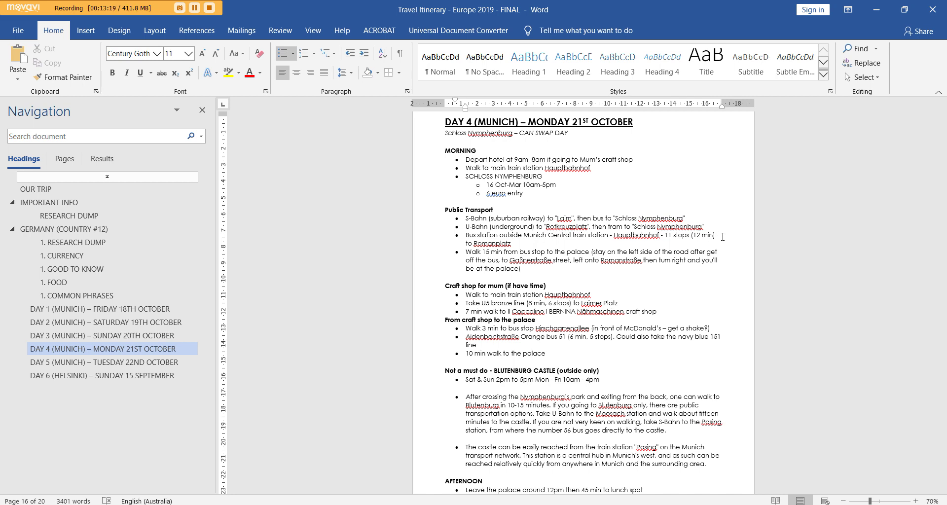
left_click_drag(723, 237, 675, 243)
left_click(672, 245)
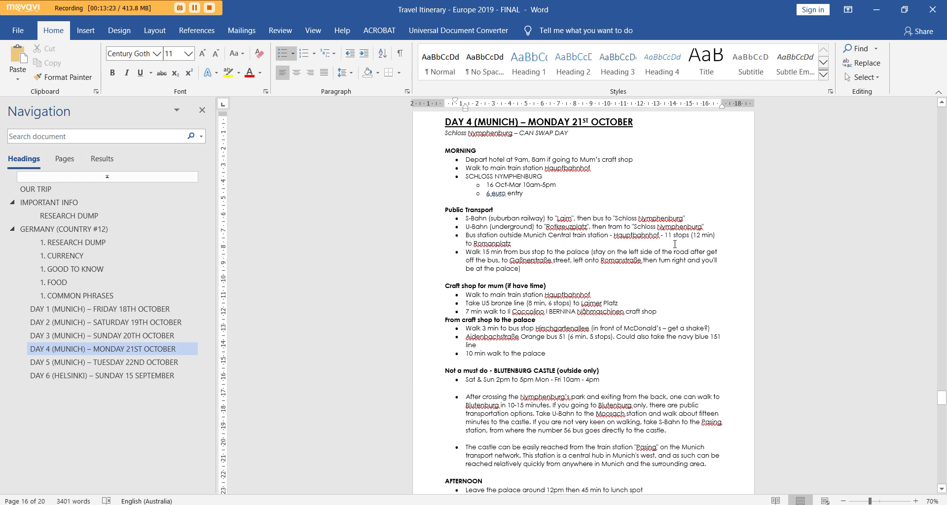
Highlight the lines under Day 4's Craft shop for mum (if have time) heading, and clear the selection.
scroll(674, 244, "down", 3)
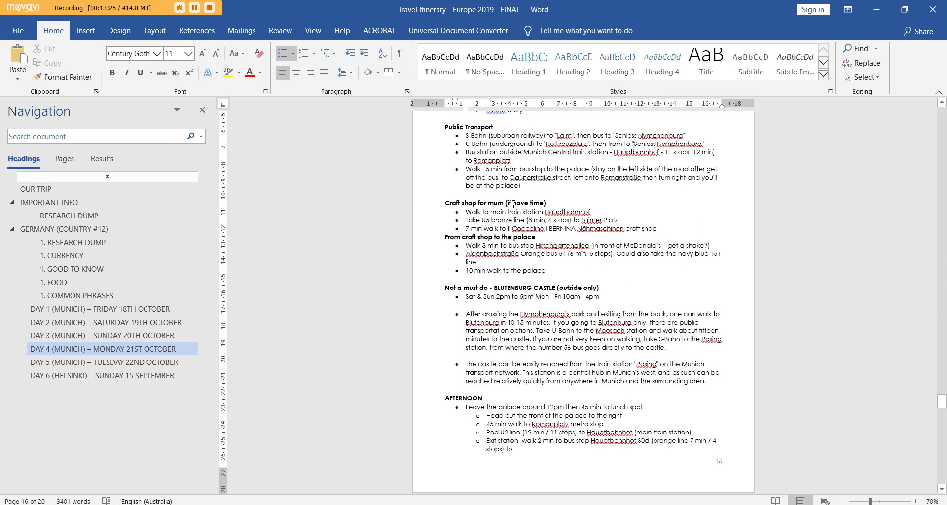
left_click_drag(514, 204, 621, 222)
left_click(607, 237)
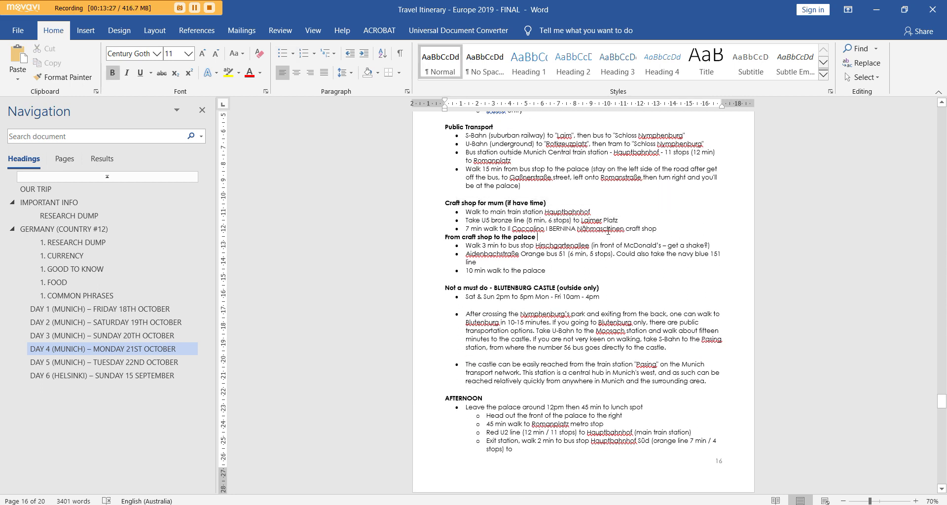
scroll(608, 230, "down", 3)
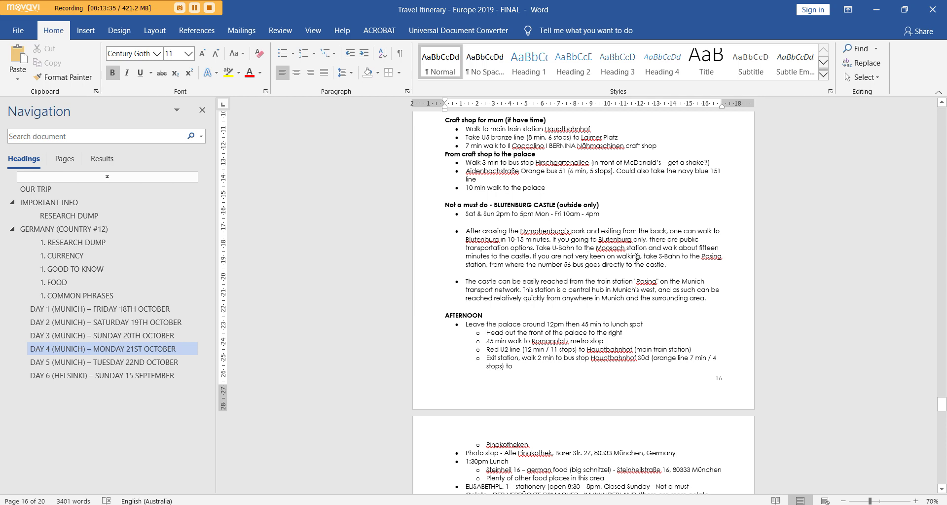
Highlight Day 4's Alte Pinakothek photo stop line, then the list of closest public transportation stops.
scroll(740, 284, "down", 5)
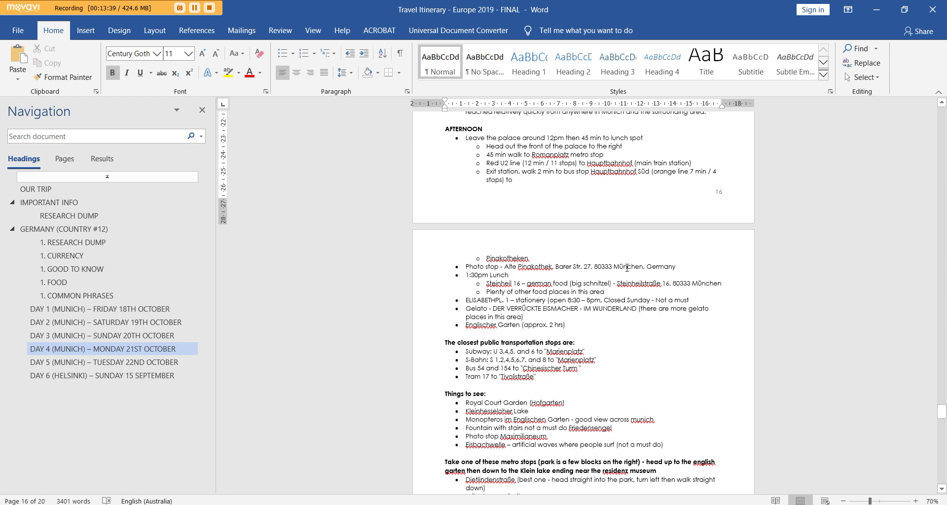
left_click_drag(678, 270, 466, 267)
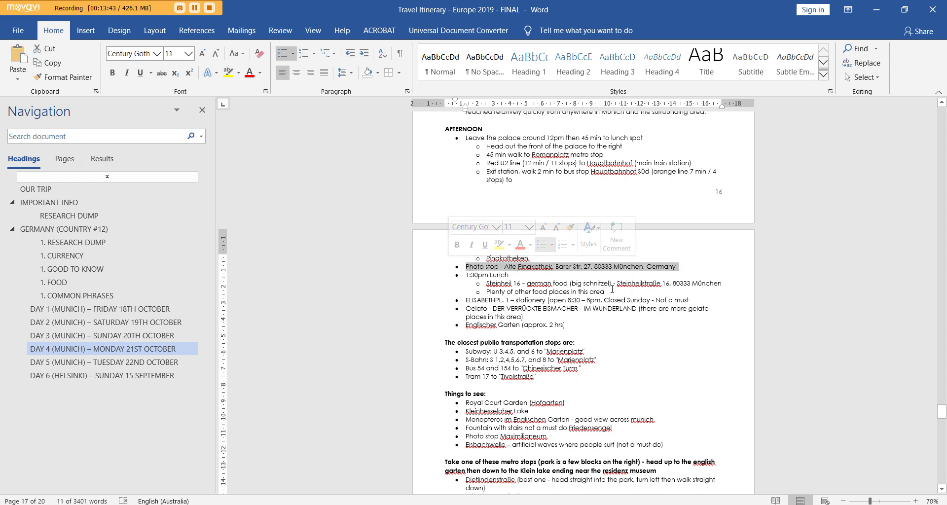
scroll(542, 254, "down", 3)
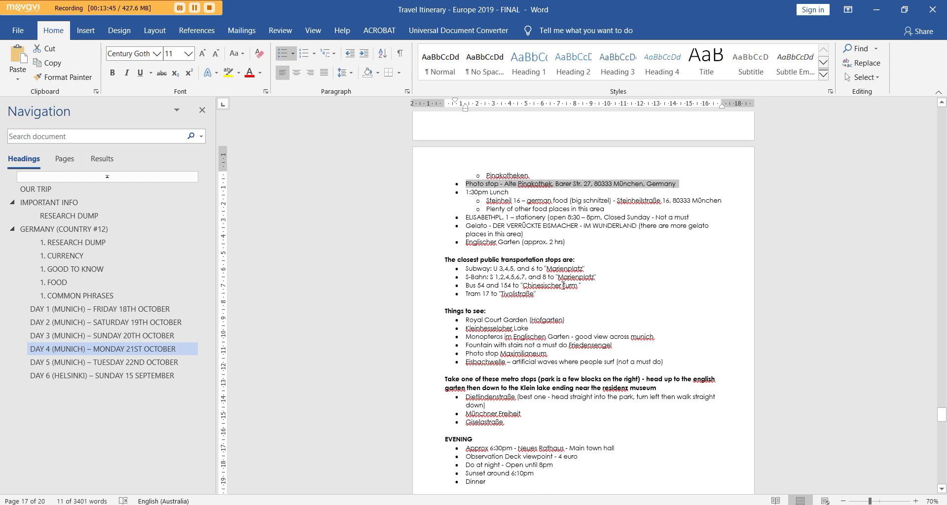
left_click_drag(540, 295, 510, 265)
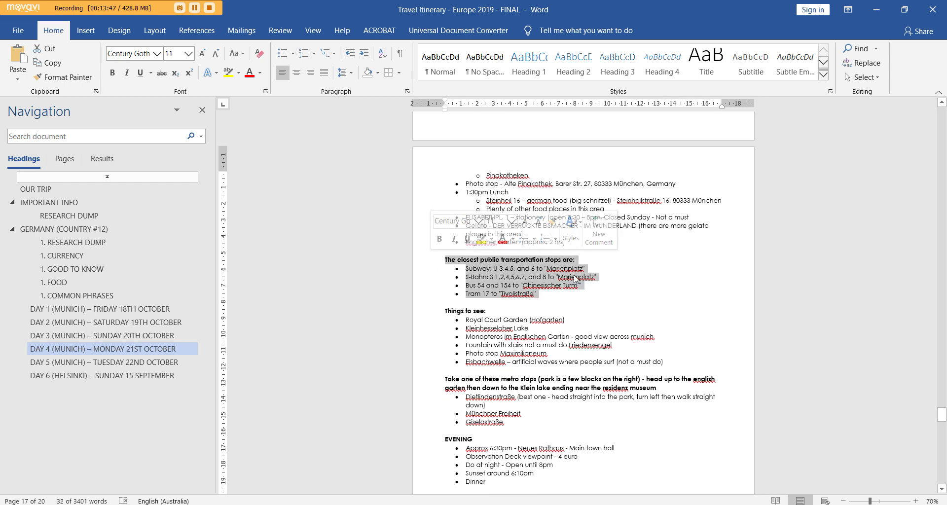
scroll(542, 247, "down", 2)
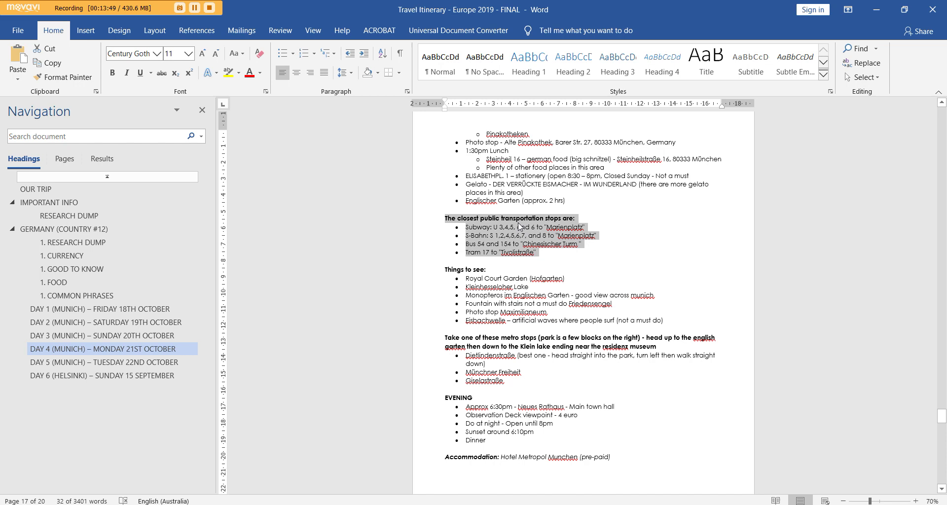
scroll(526, 244, "down", 2)
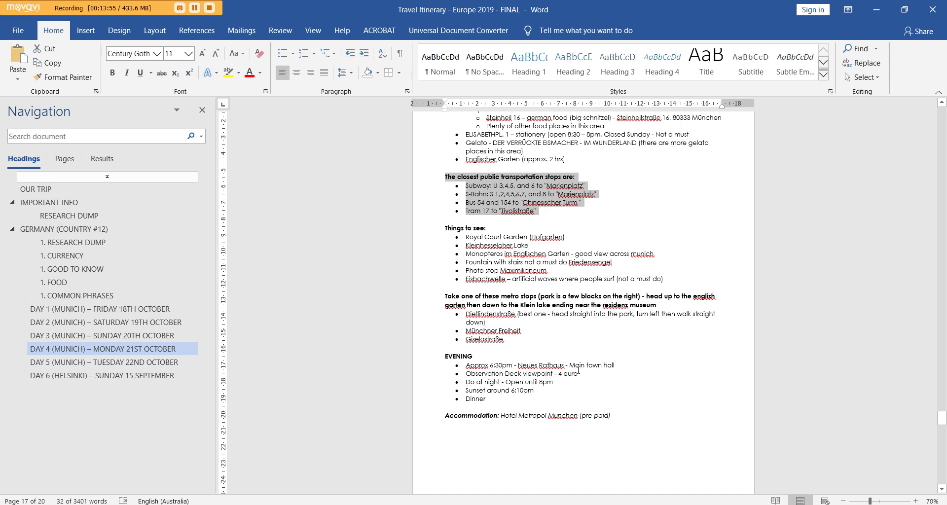
Highlight Day 4's evening sunset line, then its Observation Deck viewpoint line, and clear the selection.
scroll(486, 333, "down", 4)
left_click_drag(524, 311, 466, 309)
left_click(575, 306)
scroll(575, 307, "up", 3)
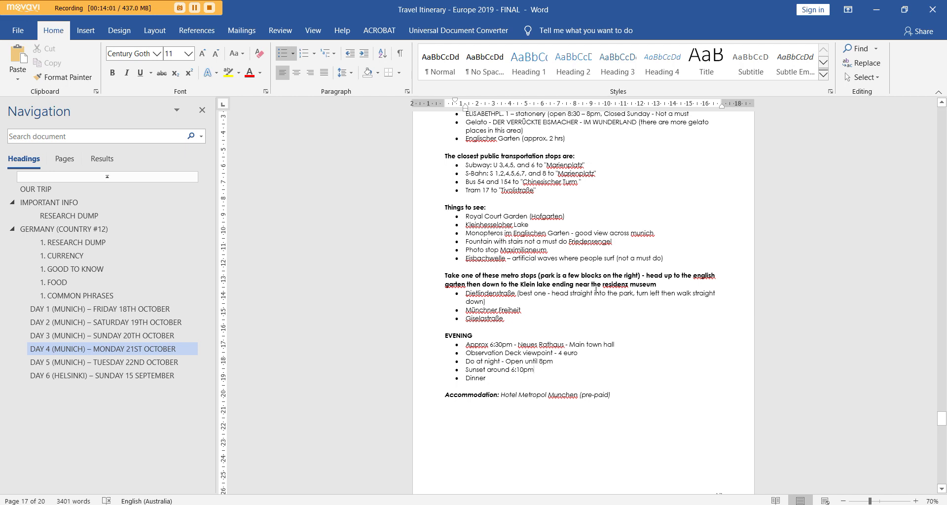
left_click_drag(593, 354, 465, 354)
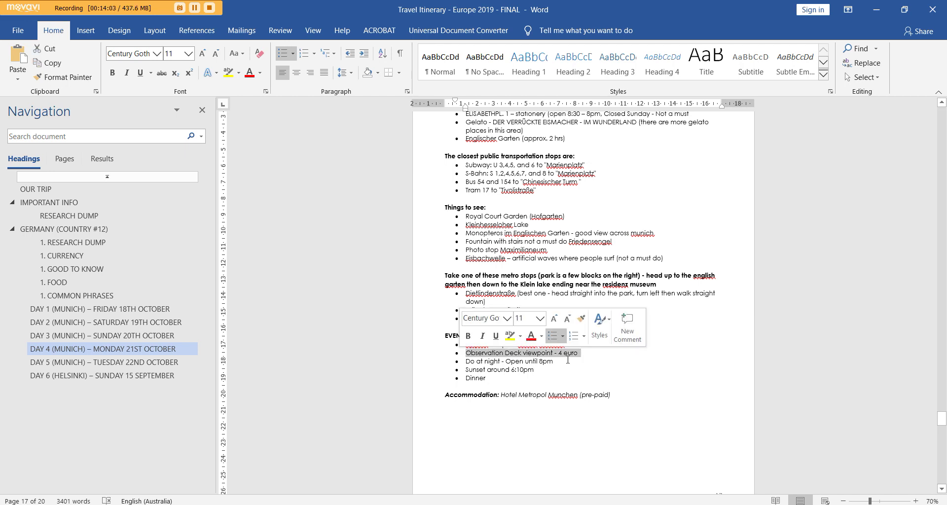
left_click(607, 353)
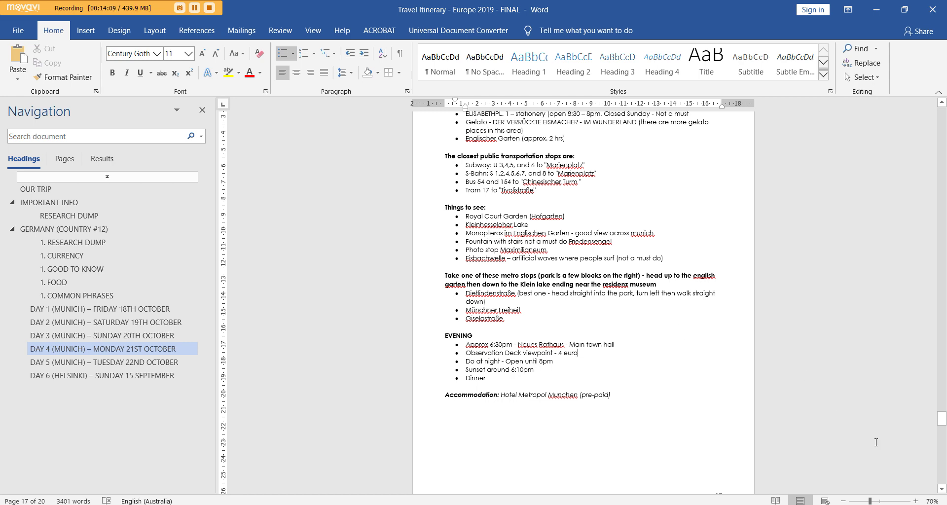
Return to the Day 3 and Day 4 pages side by side at 60% zoom and highlight Day 3's Rothenberg (3hrs) line.
left_click(843, 501)
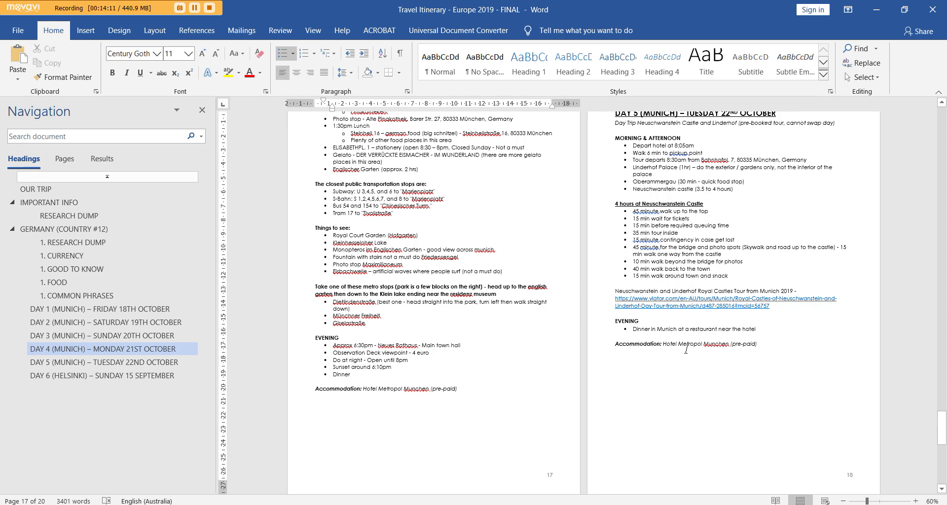
scroll(615, 341, "up", 15)
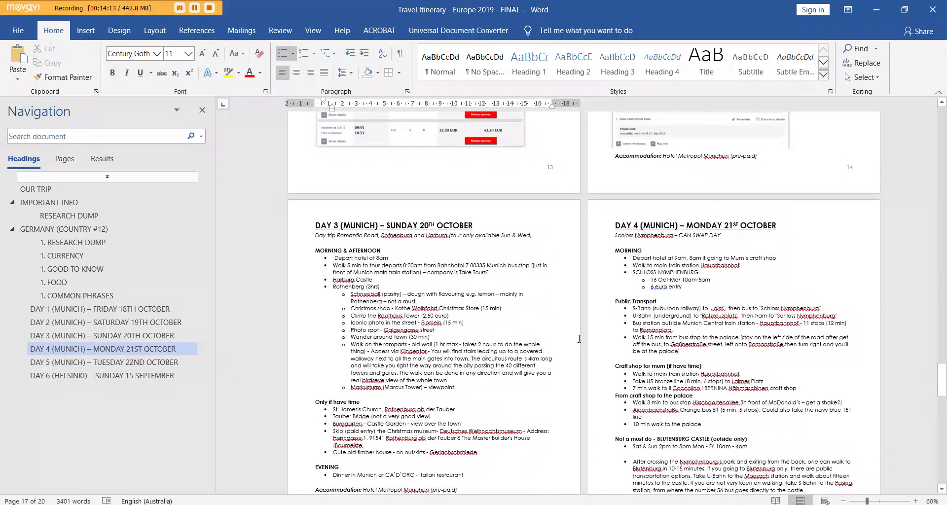
scroll(575, 331, "down", 1)
left_click(393, 225)
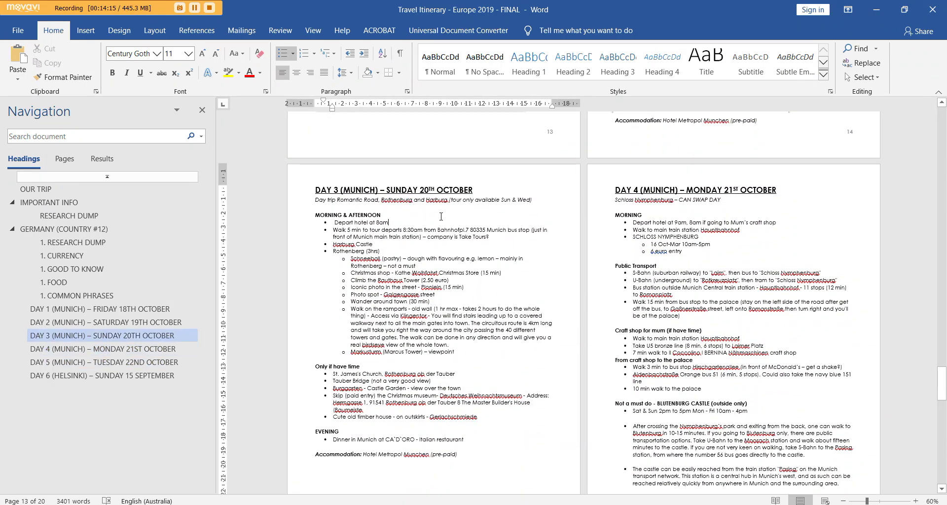
triple_click(331, 251)
left_click(401, 259)
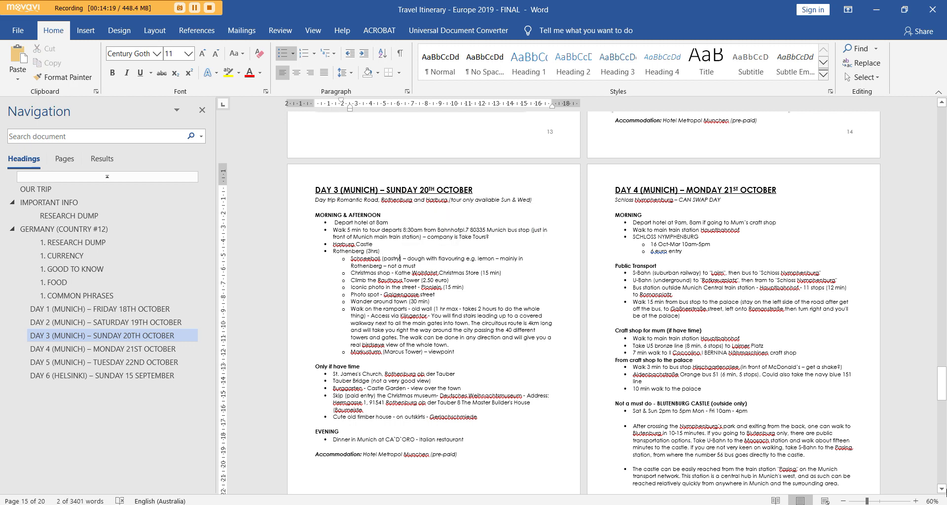
Enlarge the Day 3 page to 70%, highlight the Iconic photo in the street line, and clear the selection.
left_click(915, 501)
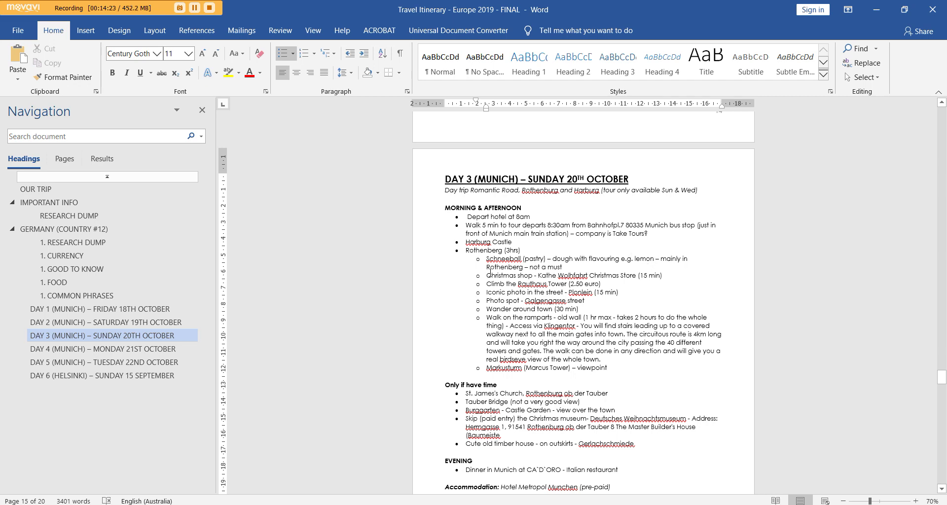
left_click_drag(608, 287, 483, 285)
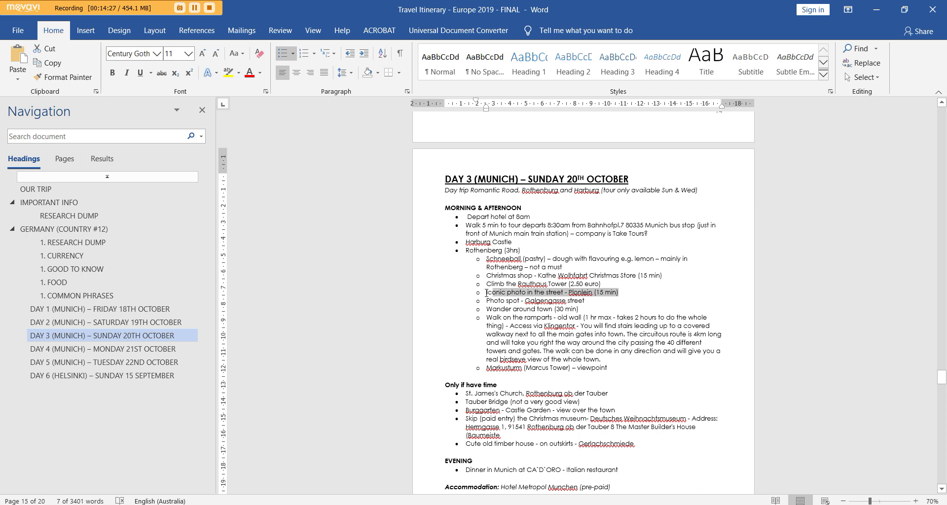
left_click(607, 301)
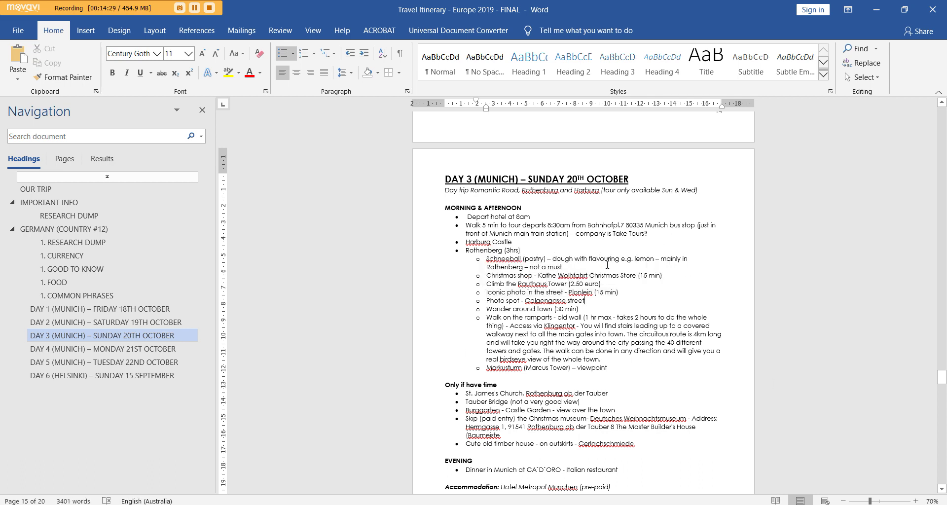
scroll(636, 318, "down", 2)
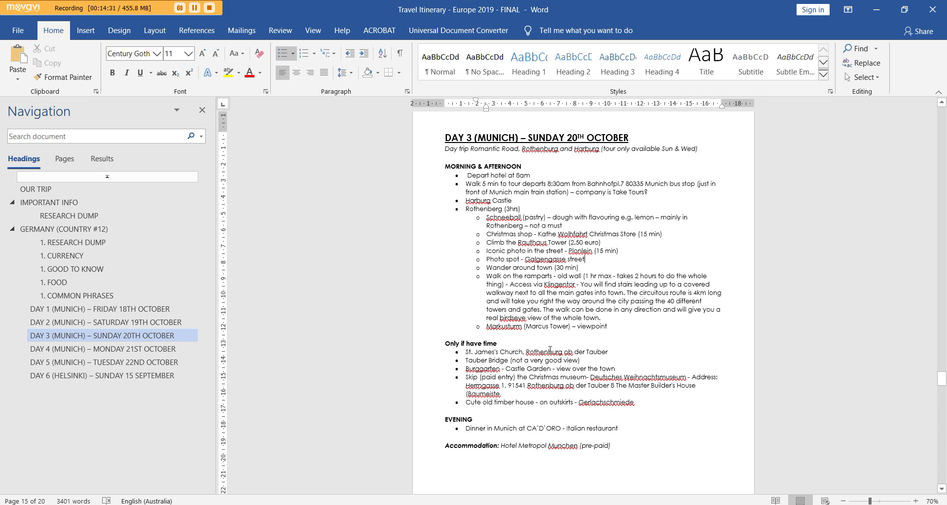
Go back to the DAY 2 (MUNICH) page, highlight the Bayern ticket's validity from 9am on weekdays, and clear the selection.
scroll(787, 334, "up", 8)
scroll(787, 333, "up", 17)
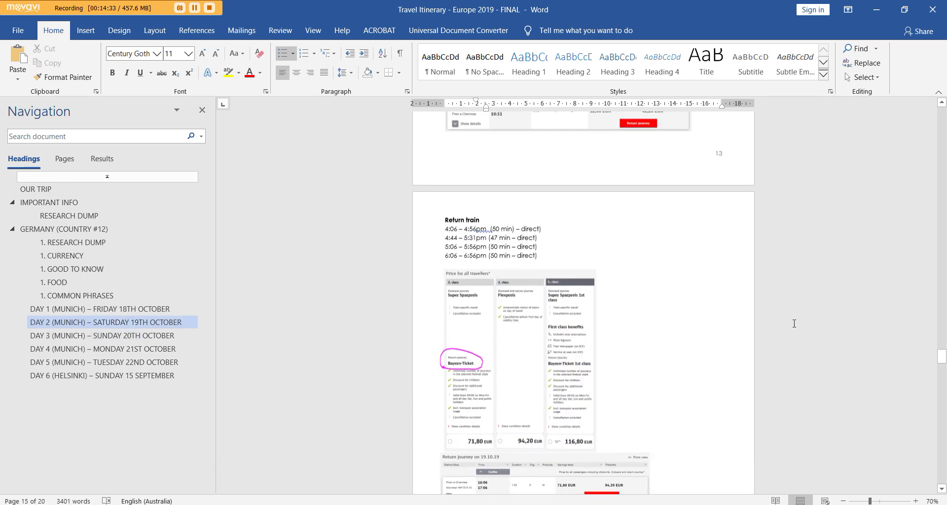
scroll(778, 340, "up", 8)
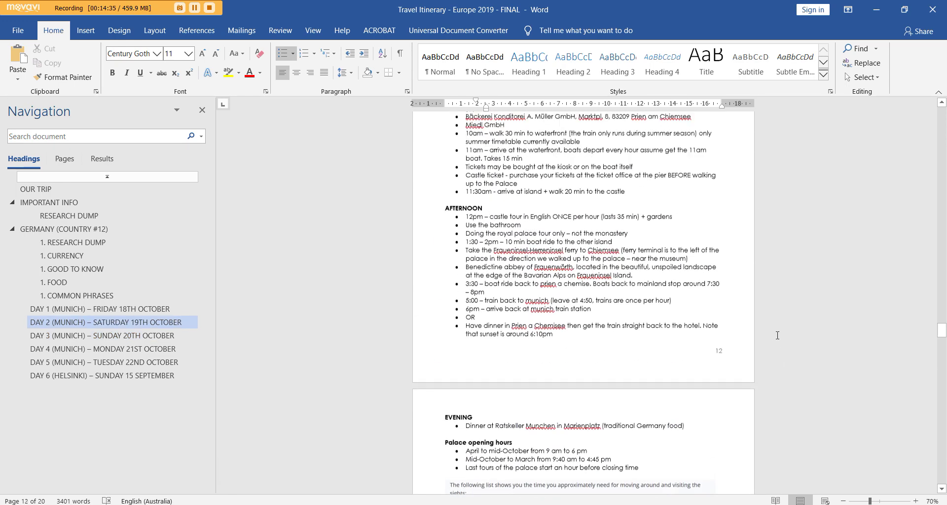
scroll(777, 335, "down", 2)
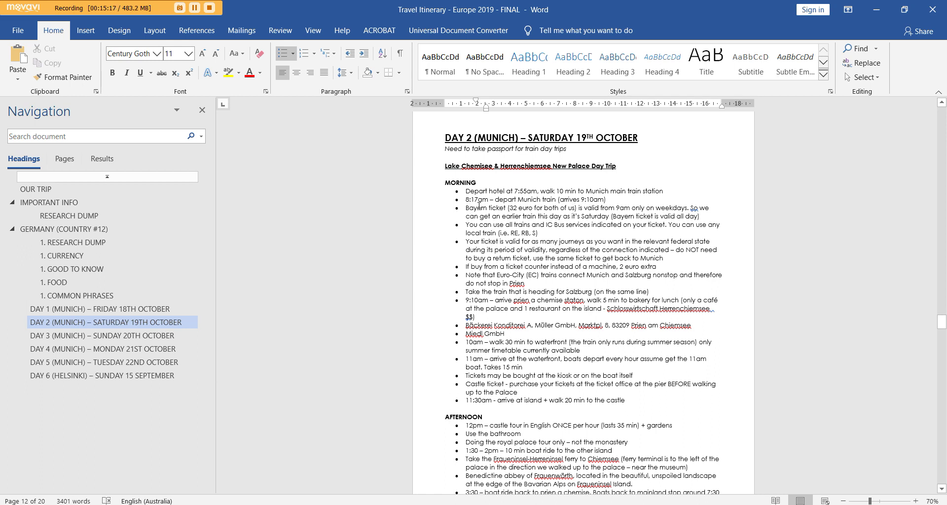
left_click_drag(472, 210, 688, 210)
left_click(689, 210)
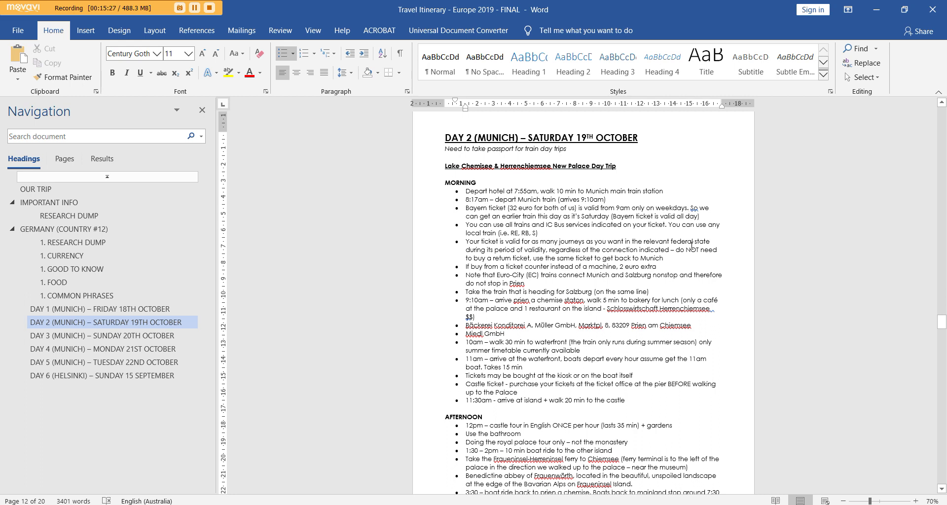
left_click_drag(688, 209, 614, 210)
left_click(631, 209)
Review Day 2's afternoon and evening plans, the palace opening hours and the list of visiting times.
scroll(730, 225, "down", 10)
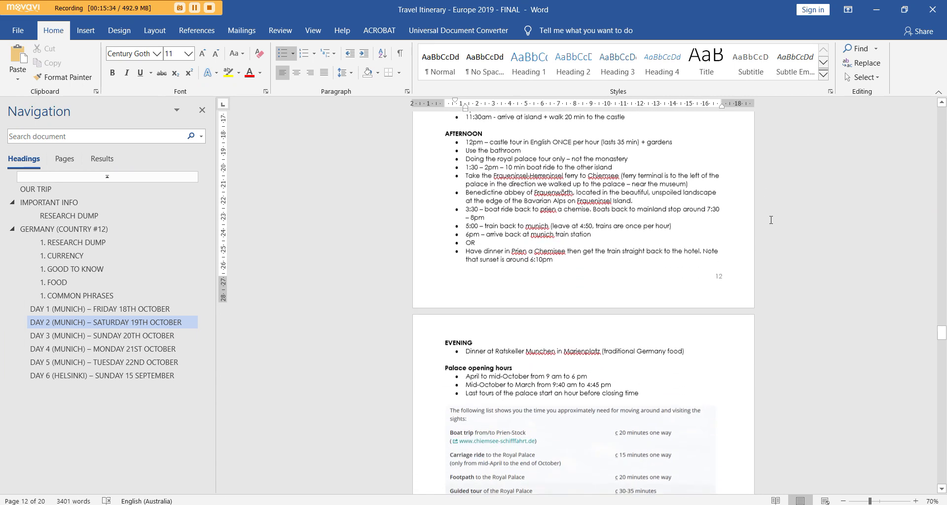
scroll(771, 220, "down", 1)
scroll(771, 222, "up", 1)
scroll(770, 225, "down", 1)
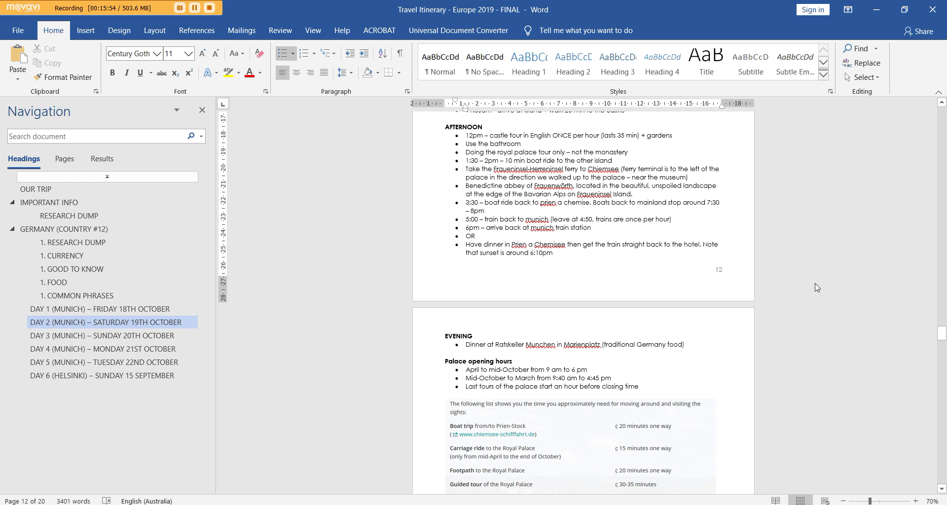
scroll(682, 348, "down", 4)
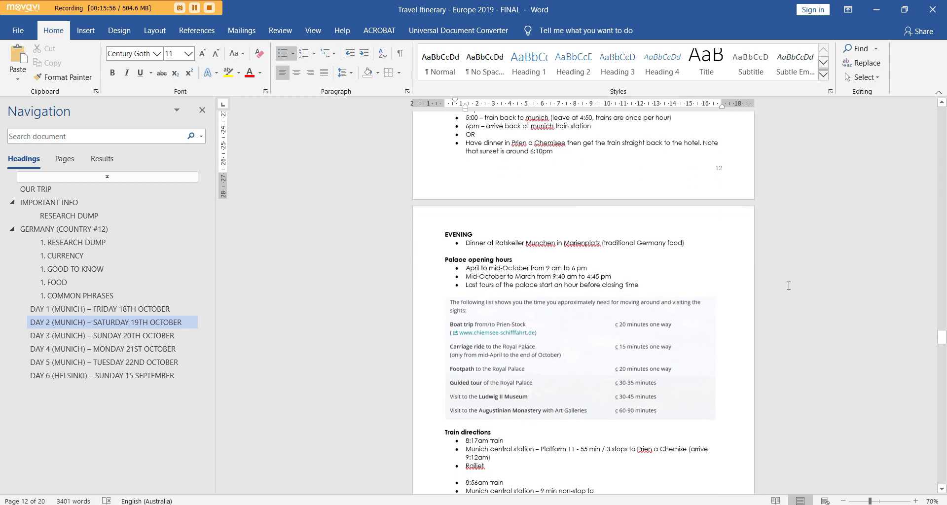
Review Day 2's approximate visiting times picture together with the afternoon plans on the preceding page.
left_click(682, 348)
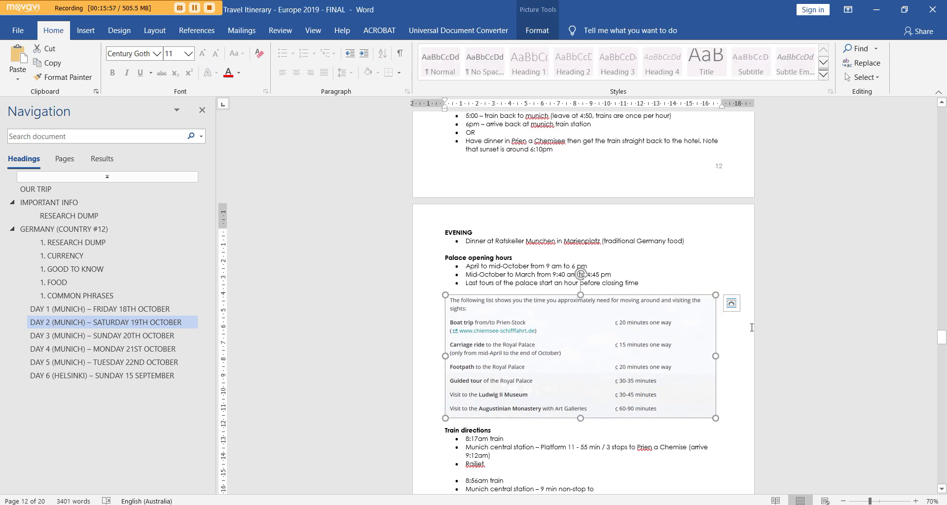
left_click(725, 341)
scroll(611, 266, "down", 2)
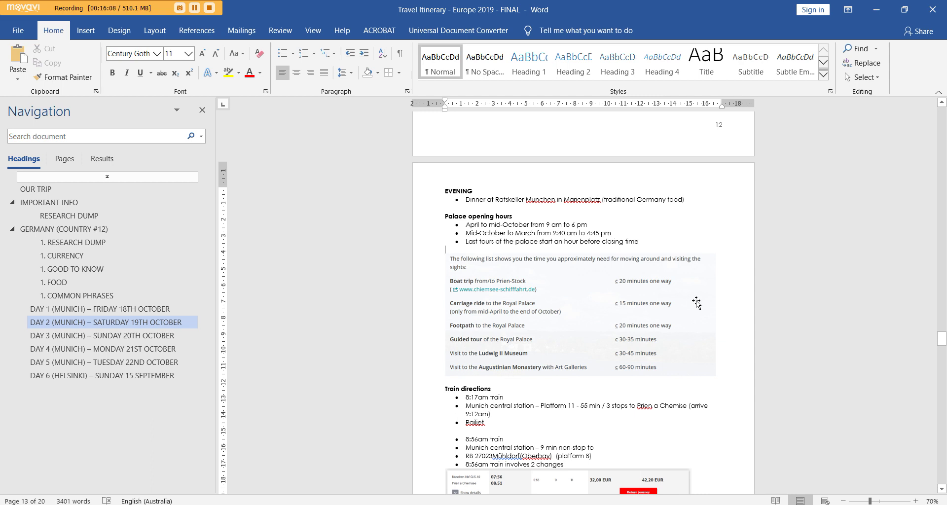
scroll(623, 271, "up", 5)
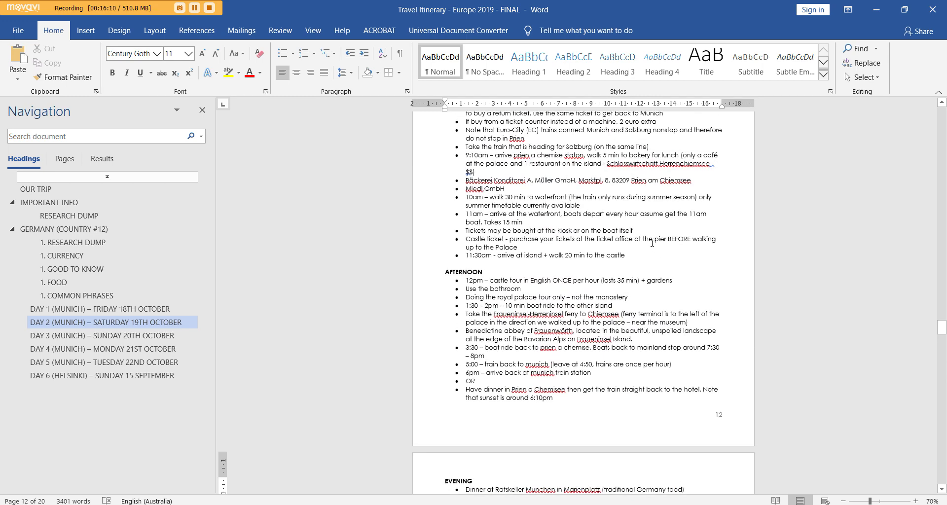
scroll(651, 242, "down", 5)
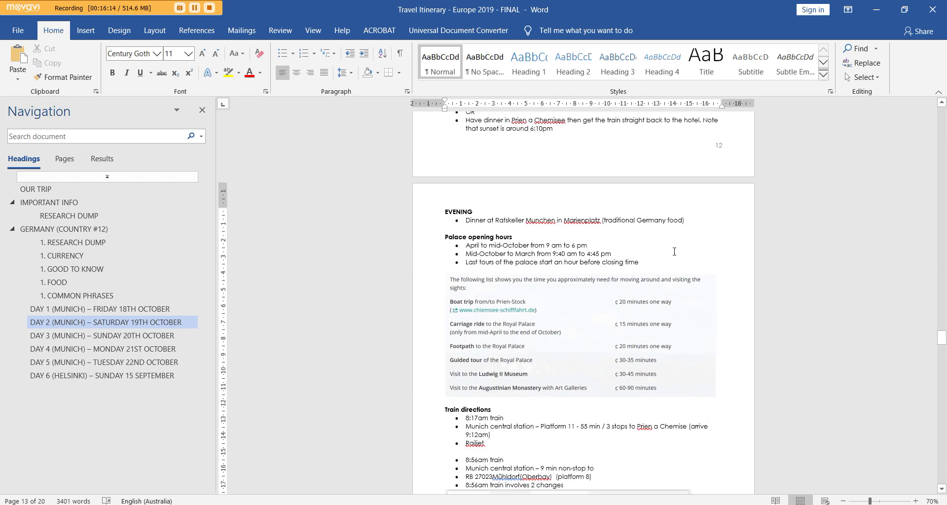
left_click(649, 319)
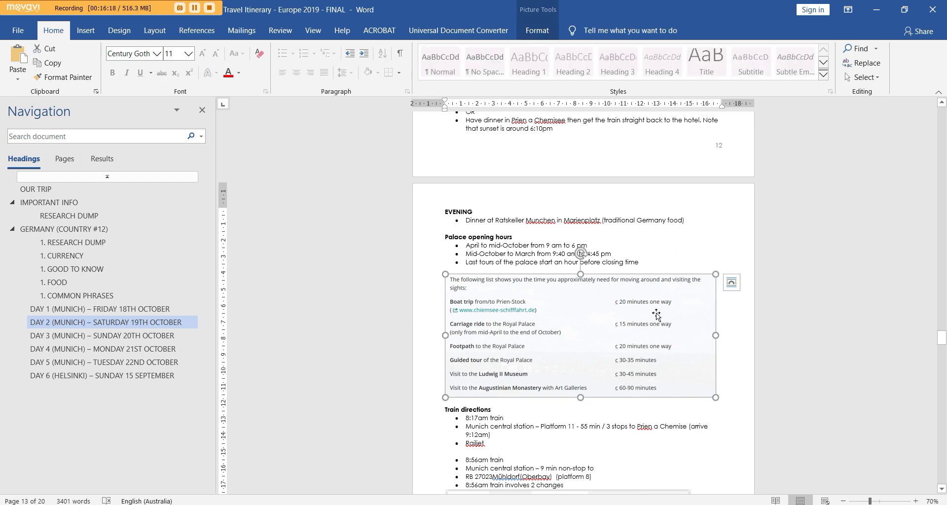
scroll(658, 316, "down", 3)
scroll(658, 316, "up", 2)
Highlight the two seasonal lines under Palace opening hours, then clear the selection after the last tours line.
left_click(508, 212)
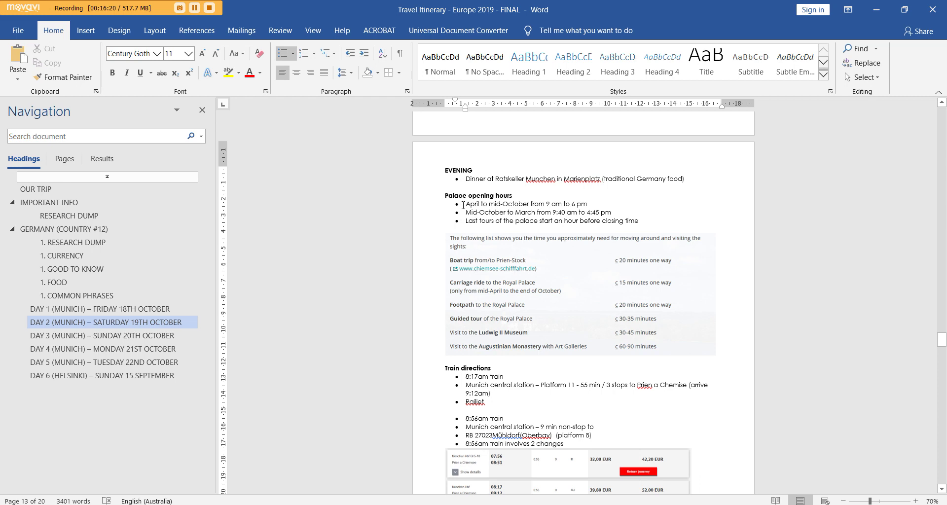
left_click_drag(464, 203, 625, 211)
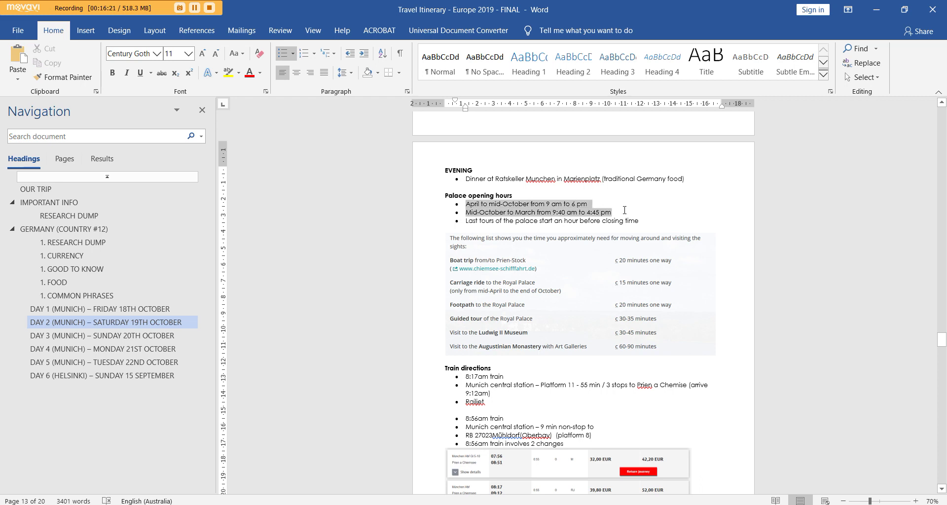
left_click(658, 219)
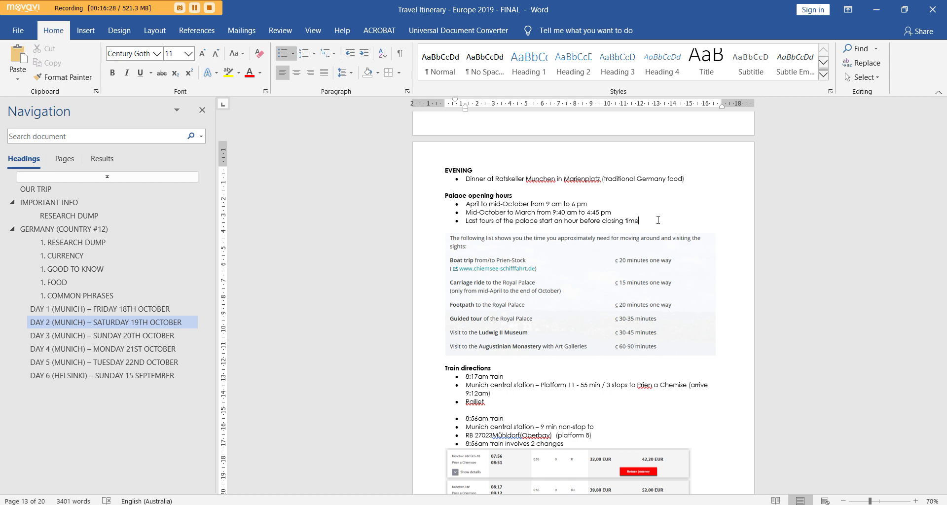
Highlight the travel time and number of stops in the 8:17am train directions, and clear the selection.
scroll(651, 212, "down", 3)
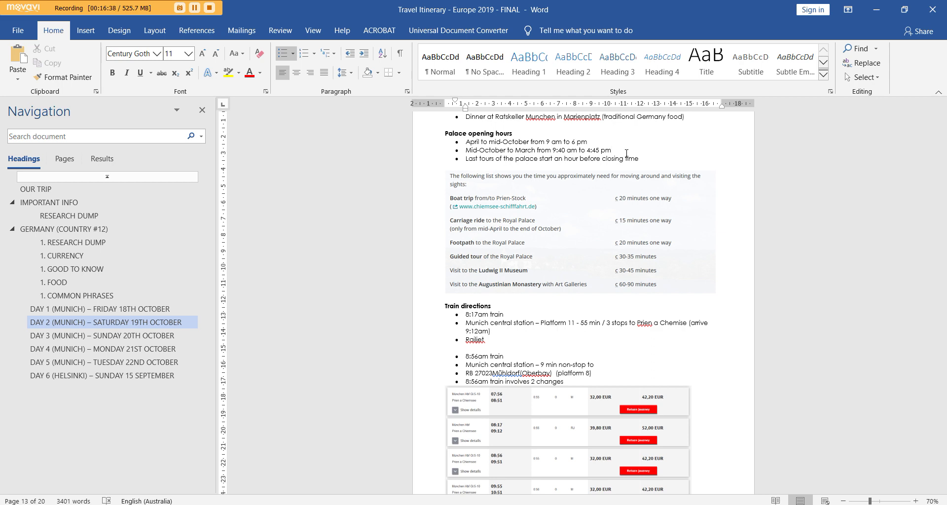
scroll(725, 290, "down", 3)
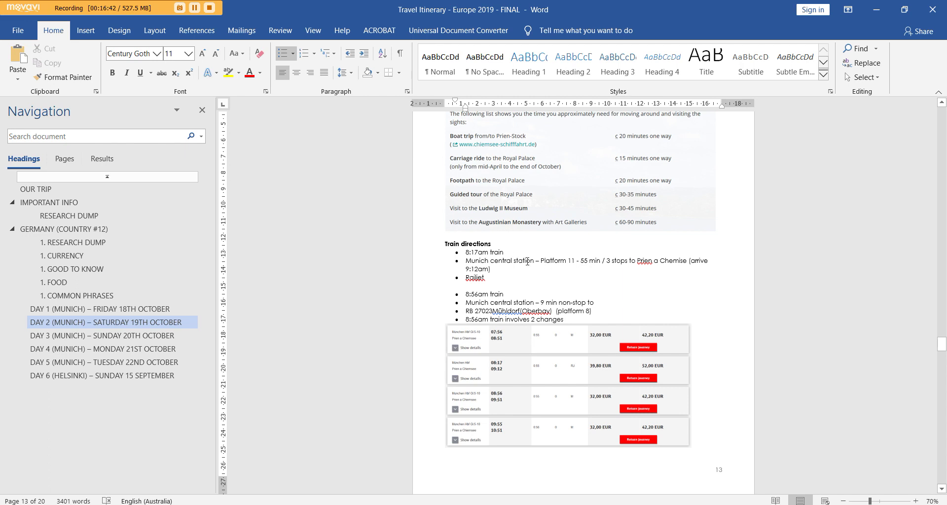
left_click_drag(574, 260, 641, 260)
left_click(646, 296)
Examine the outbound train timetable picture and the return train's Bayern-Ticket prices and connections.
scroll(670, 315, "down", 5)
left_click(671, 288)
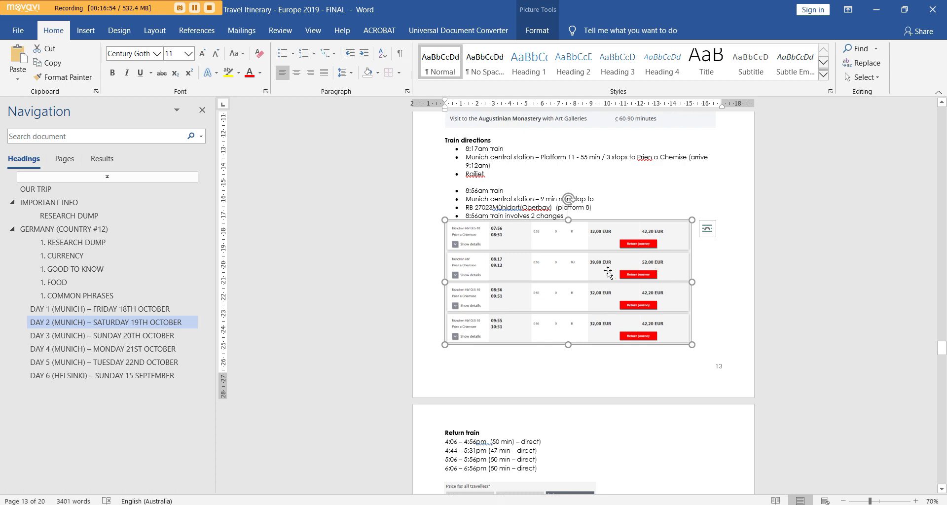
scroll(656, 265, "down", 5)
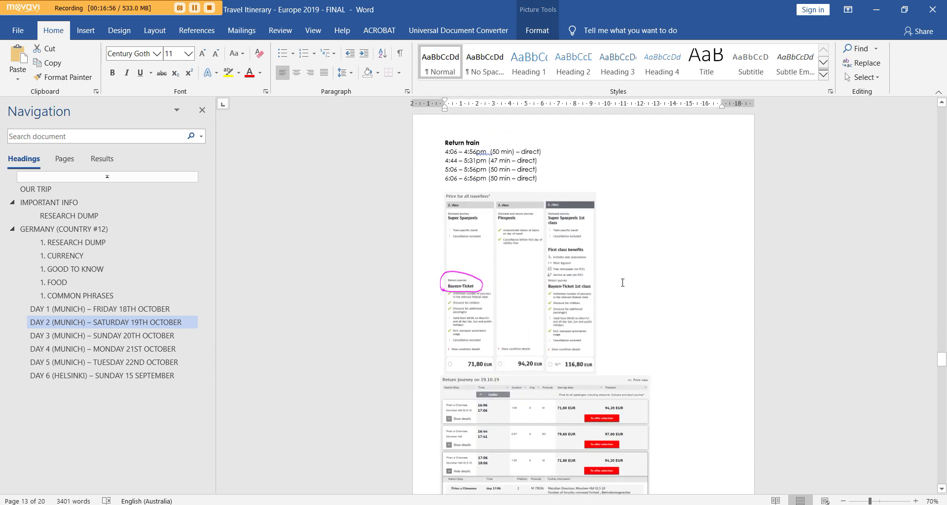
scroll(617, 283, "down", 1)
left_click(460, 206)
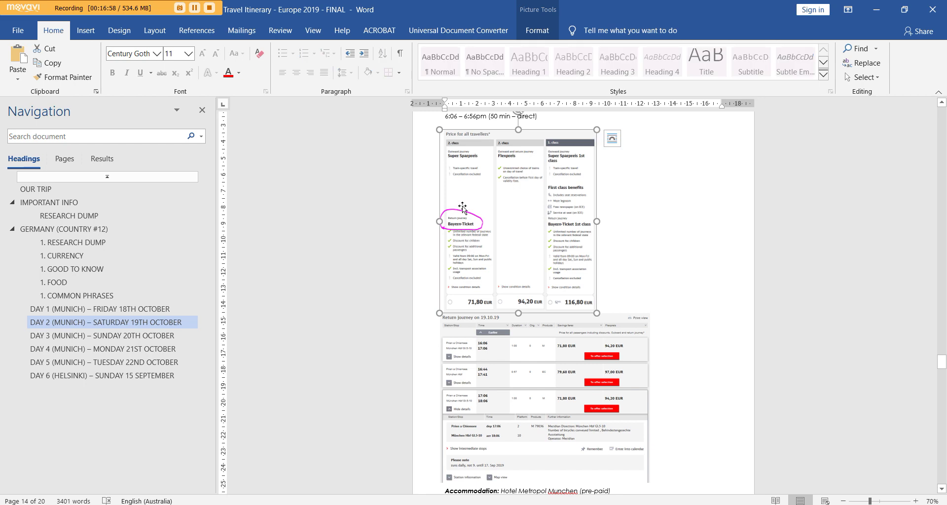
scroll(517, 244, "down", 4)
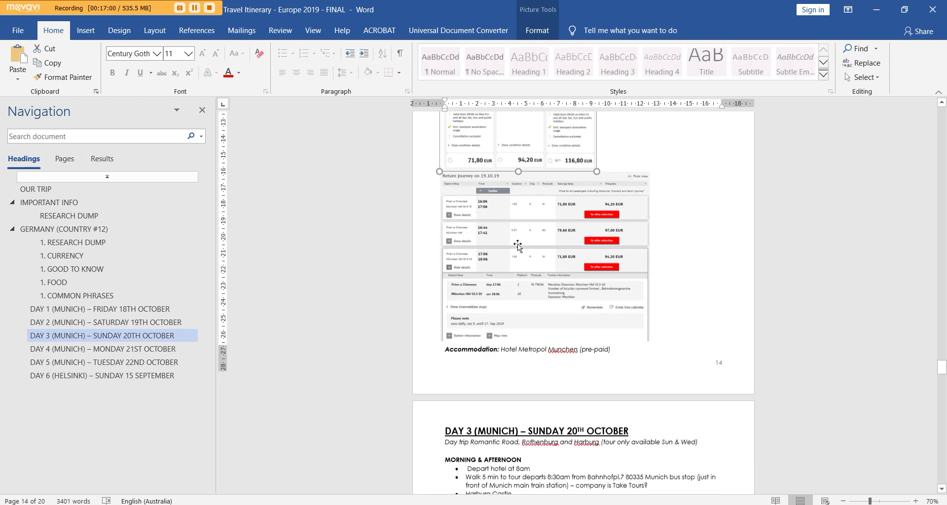
Go to the DAY 1 (MUNICH) page, highlight Wash clothes under REMINDERS, and clear the selection.
key("ctrl+z")
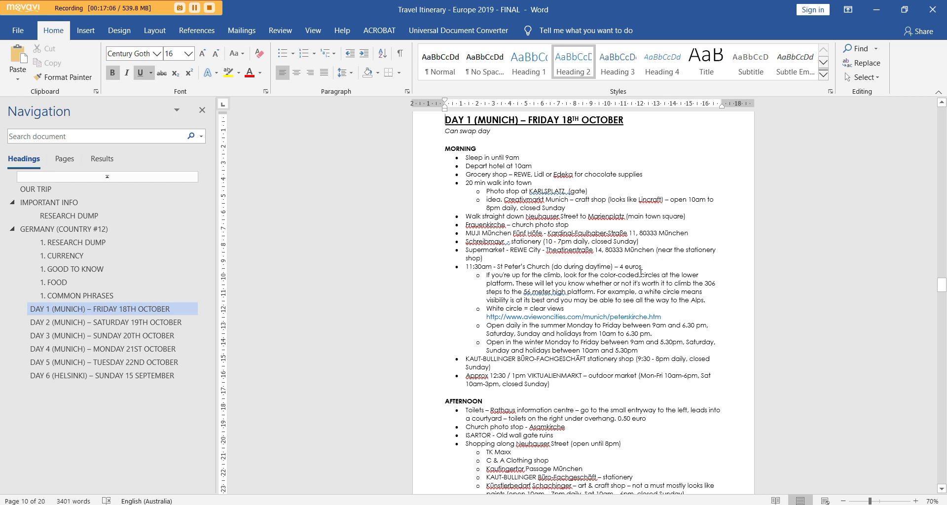
left_click(677, 316)
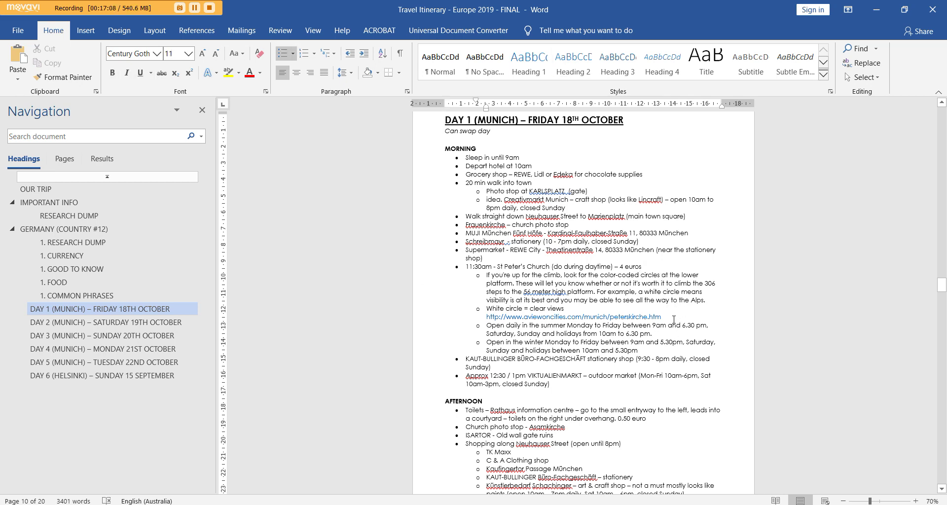
scroll(643, 294, "down", 10)
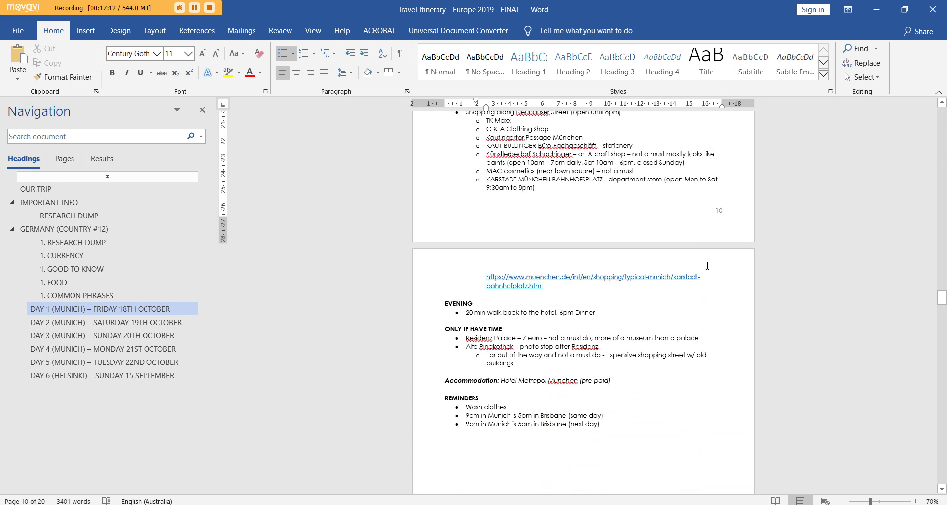
left_click_drag(644, 423, 472, 398)
left_click(516, 408)
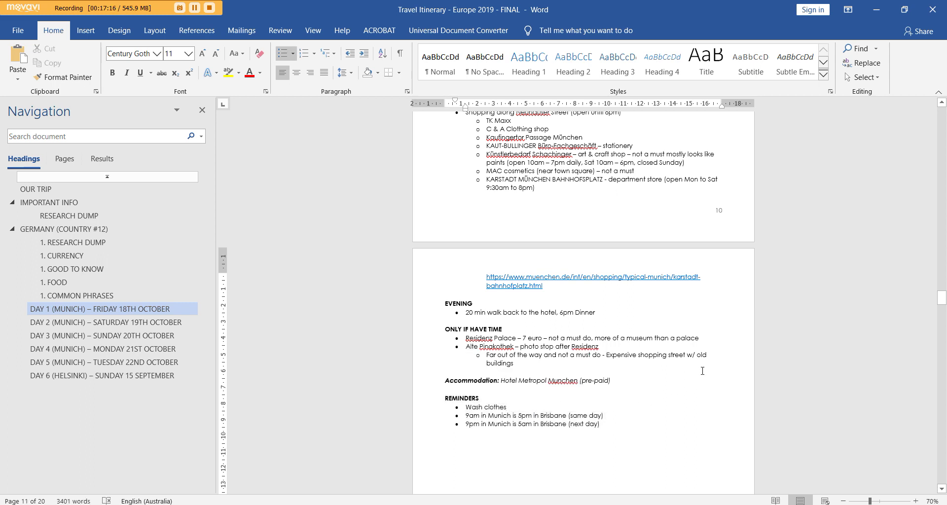
left_click_drag(537, 403, 466, 406)
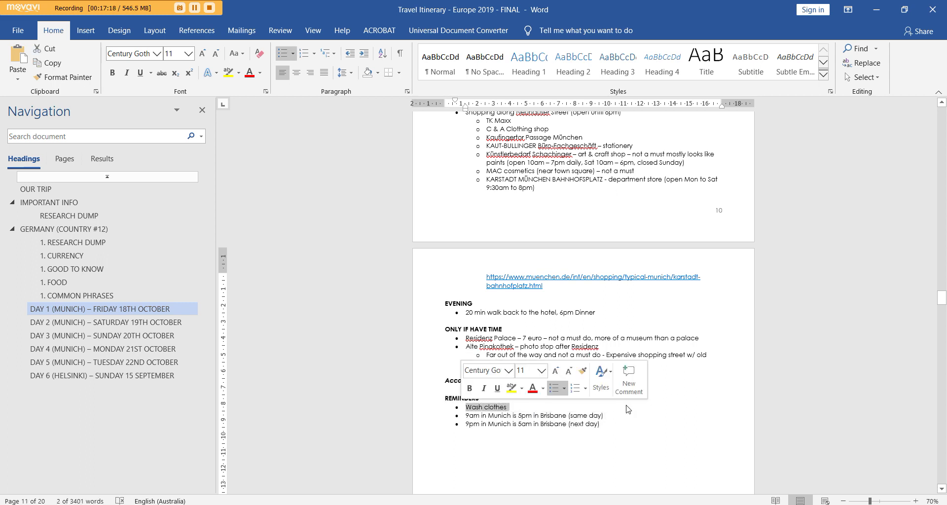
left_click(623, 417)
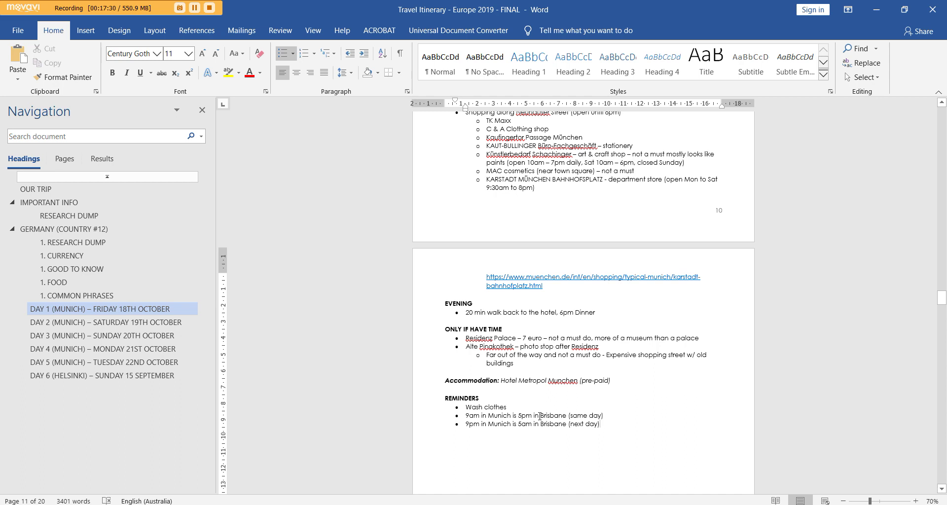
Highlight the Munich and Brisbane time difference reminders, clear the selection, and return to Day 1's morning and afternoon plans.
left_click_drag(616, 408, 607, 425)
left_click(493, 427)
scroll(493, 427, "up", 4)
scroll(493, 427, "up", 5)
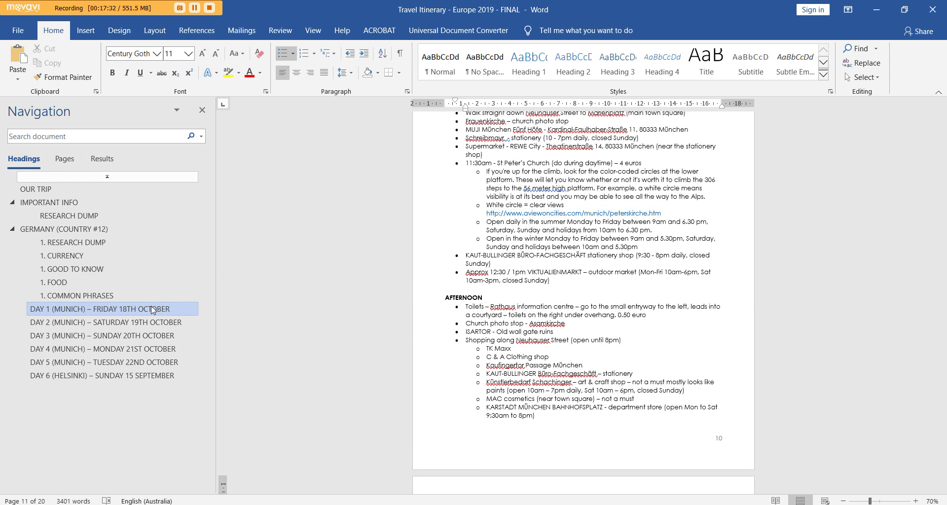
Switch to the Travel Itinerary - Template document and place the cursor in the 3. RESEARCH DUMP text.
left_click(577, 504)
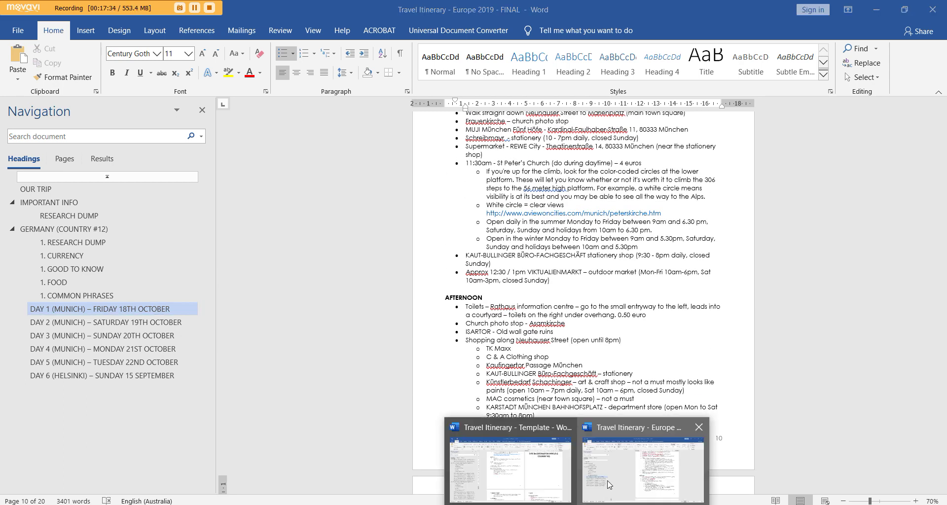
left_click(519, 474)
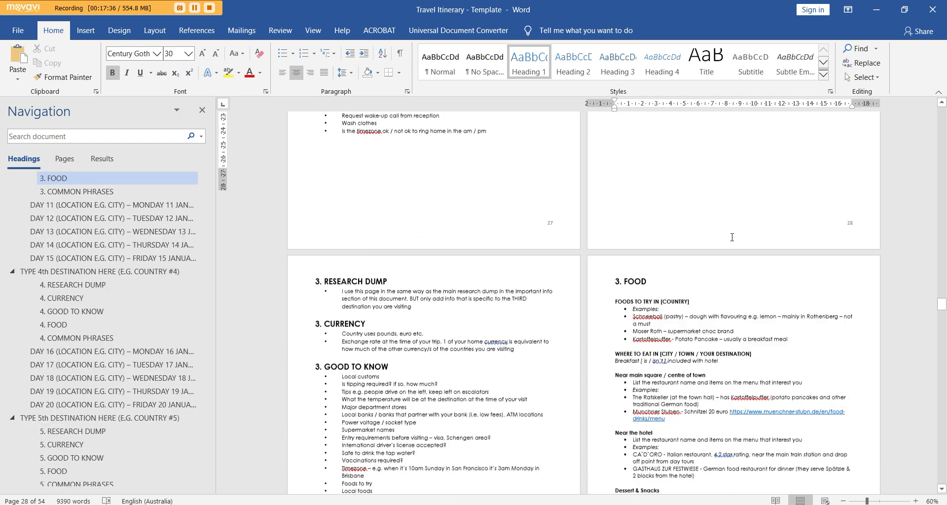
scroll(732, 237, "down", 3)
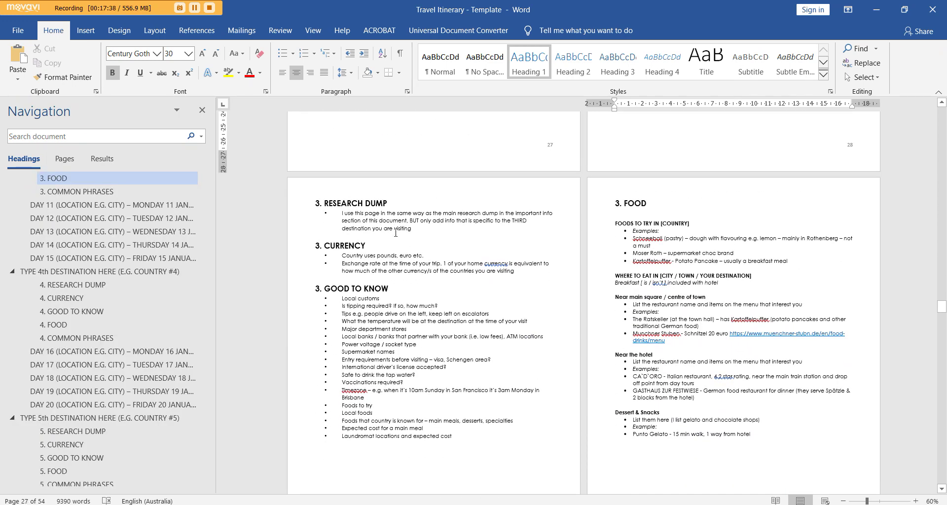
left_click(405, 221)
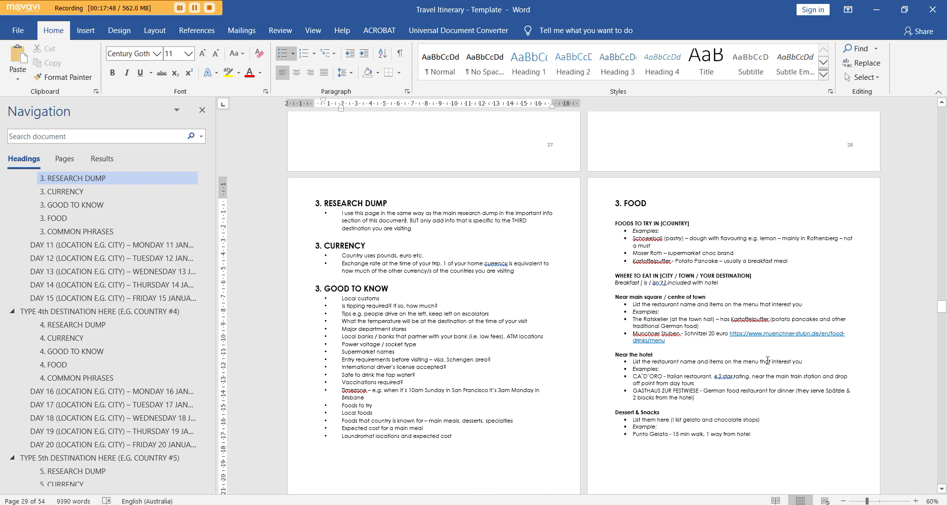
Look through the template's 3. COMMON PHRASES table and Day 11 to Day 15 pages up to the 4th destination's section.
scroll(735, 345, "down", 15)
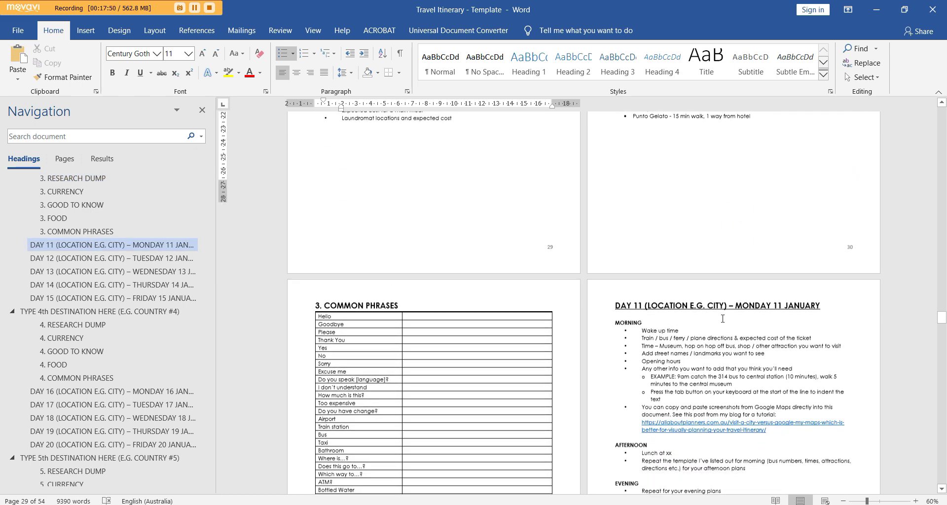
scroll(728, 310, "down", 1)
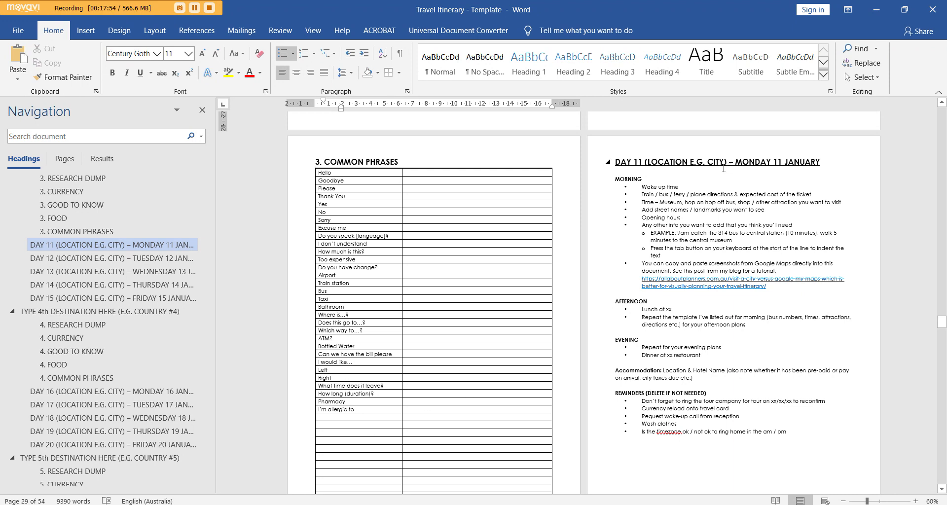
scroll(738, 395, "down", 3)
scroll(738, 395, "down", 14)
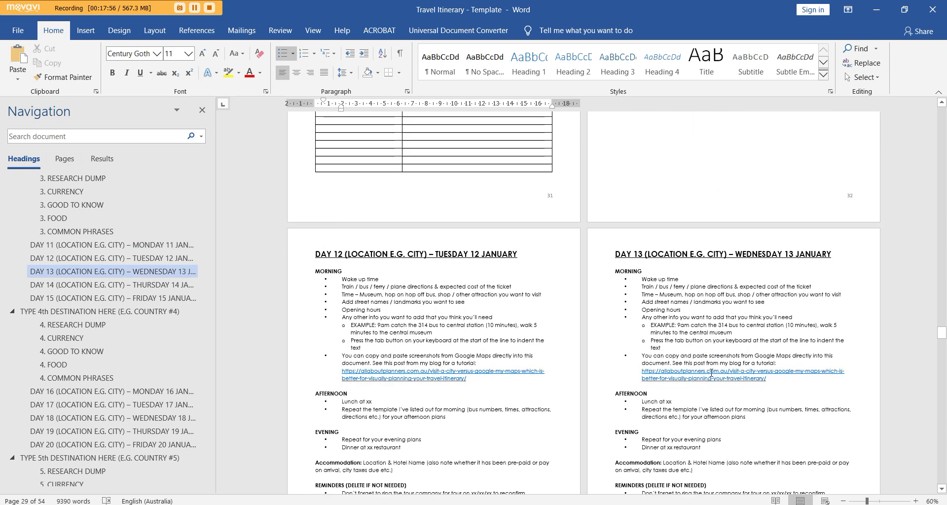
scroll(753, 393, "down", 15)
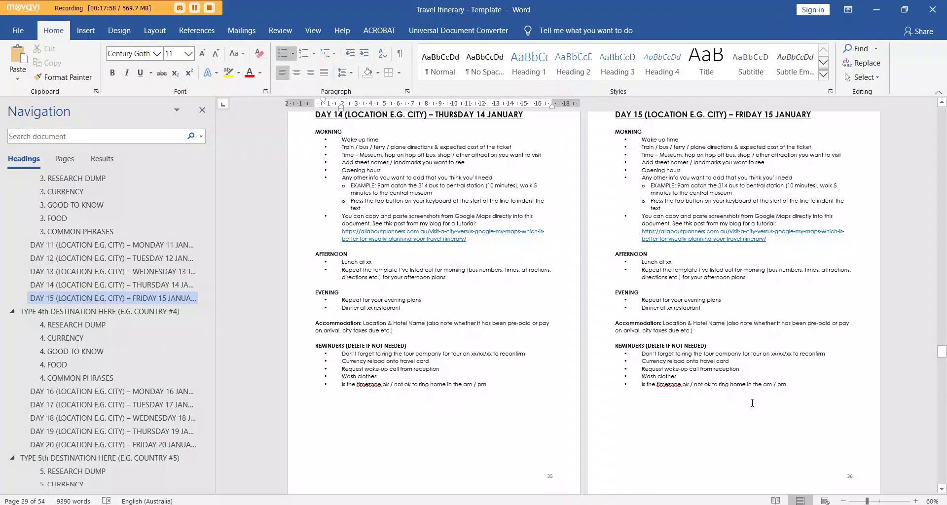
scroll(764, 380, "down", 5)
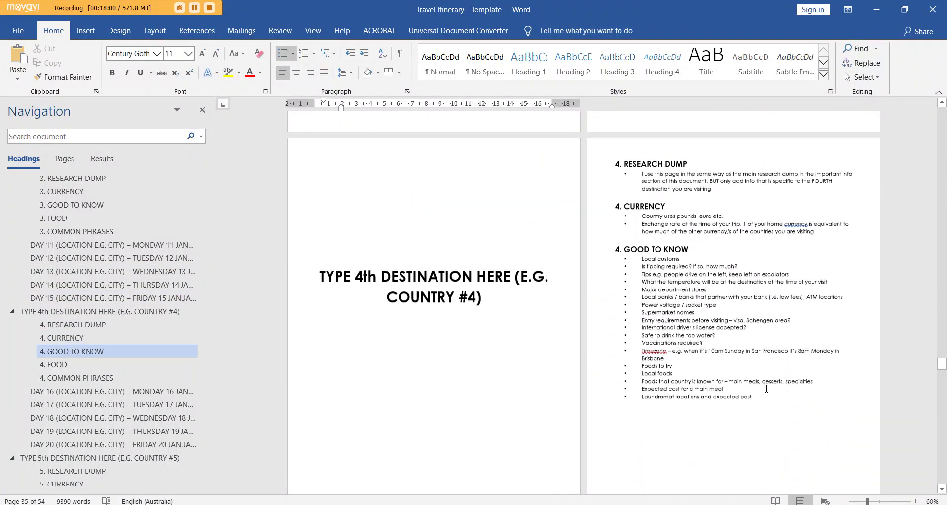
Review the 4. FOOD and 4. COMMON PHRASES pages, placing the cursor at the Dessert & Snacks heading.
scroll(774, 380, "down", 5)
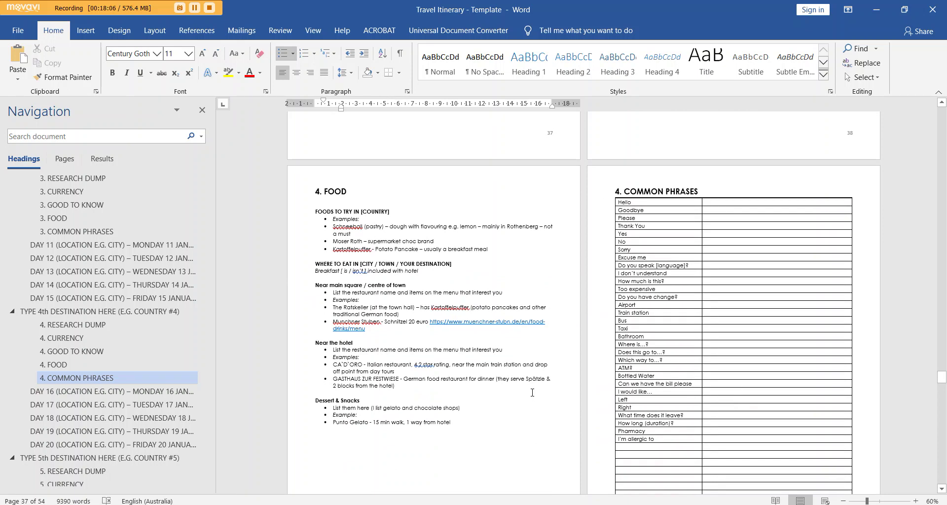
left_click(506, 401)
scroll(513, 390, "down", 3)
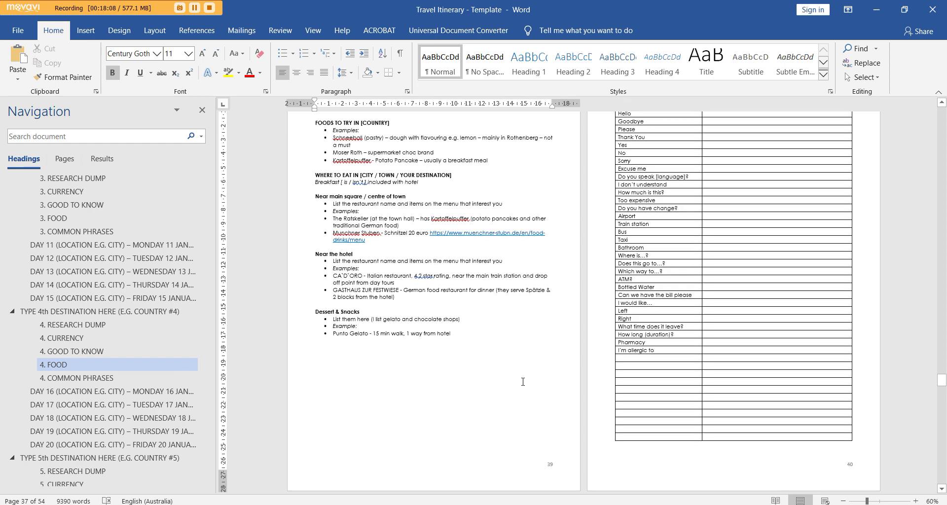
scroll(504, 346, "up", 2)
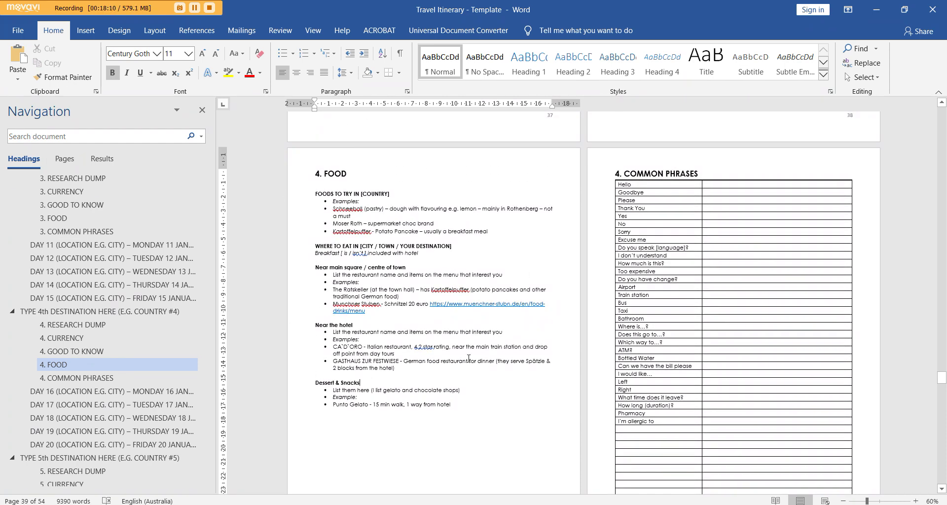
Show the template's Day 16 and Day 17 pages and place the cursor in Day 16's 314 bus example line.
scroll(493, 278, "down", 8)
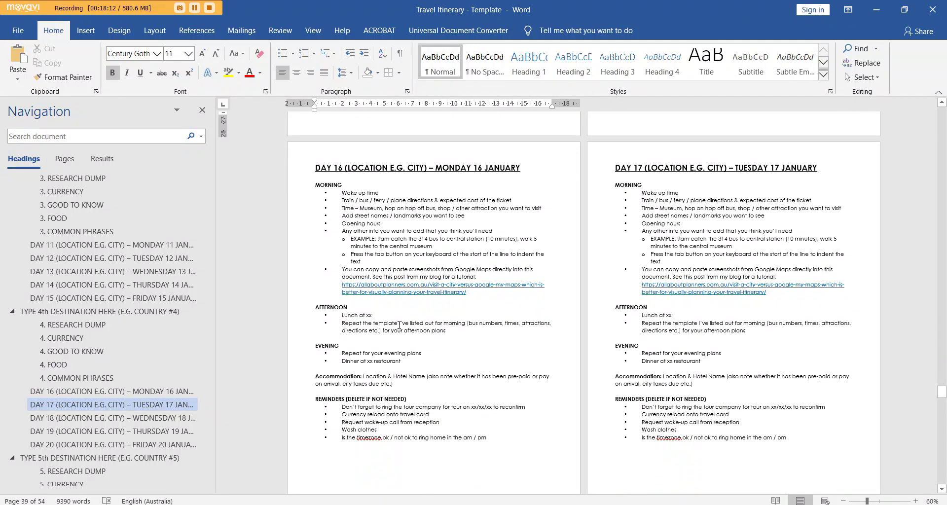
left_click(397, 327)
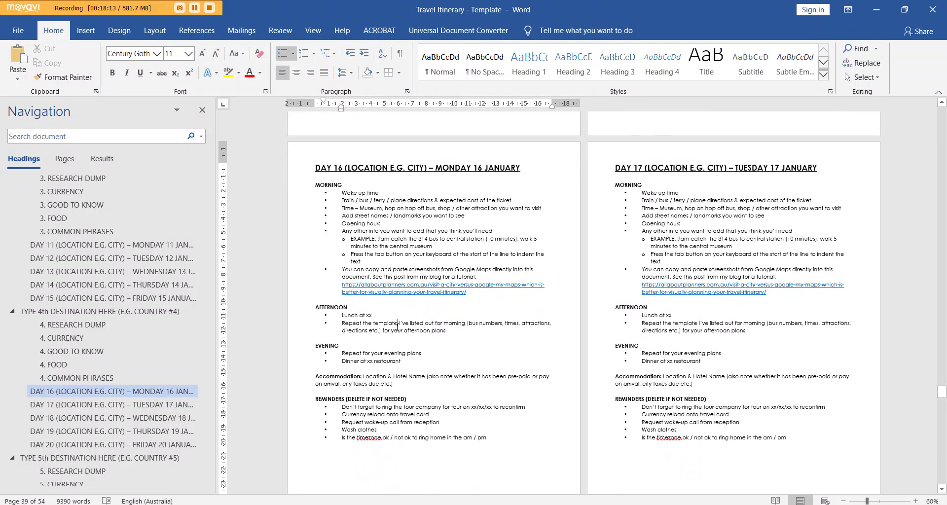
left_click(461, 336)
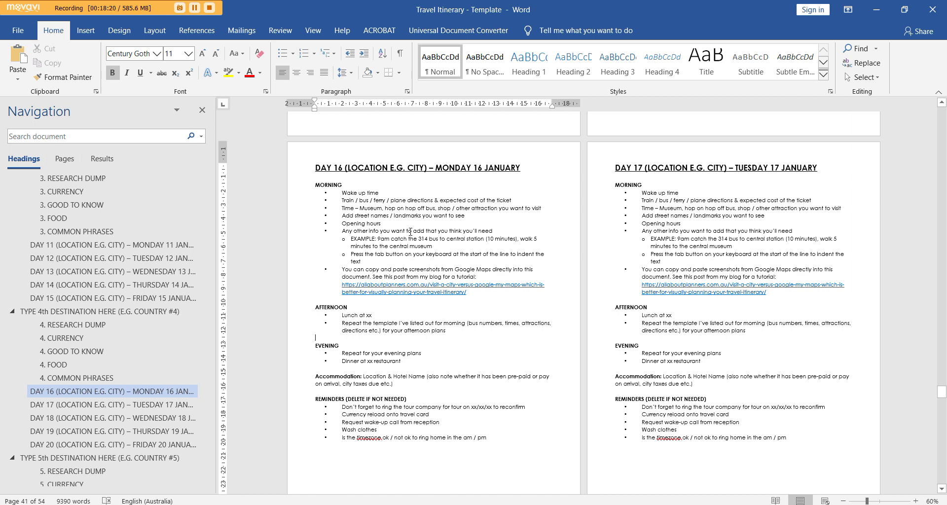
left_click(415, 238)
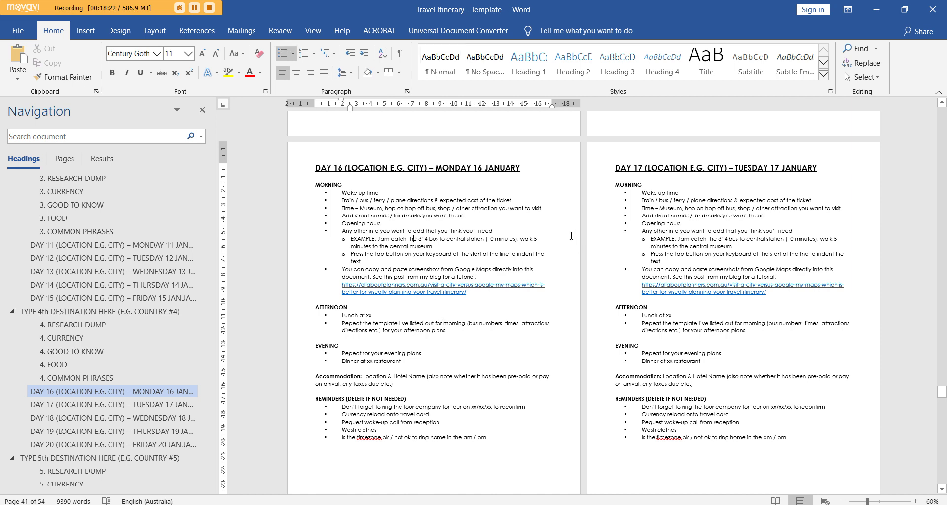